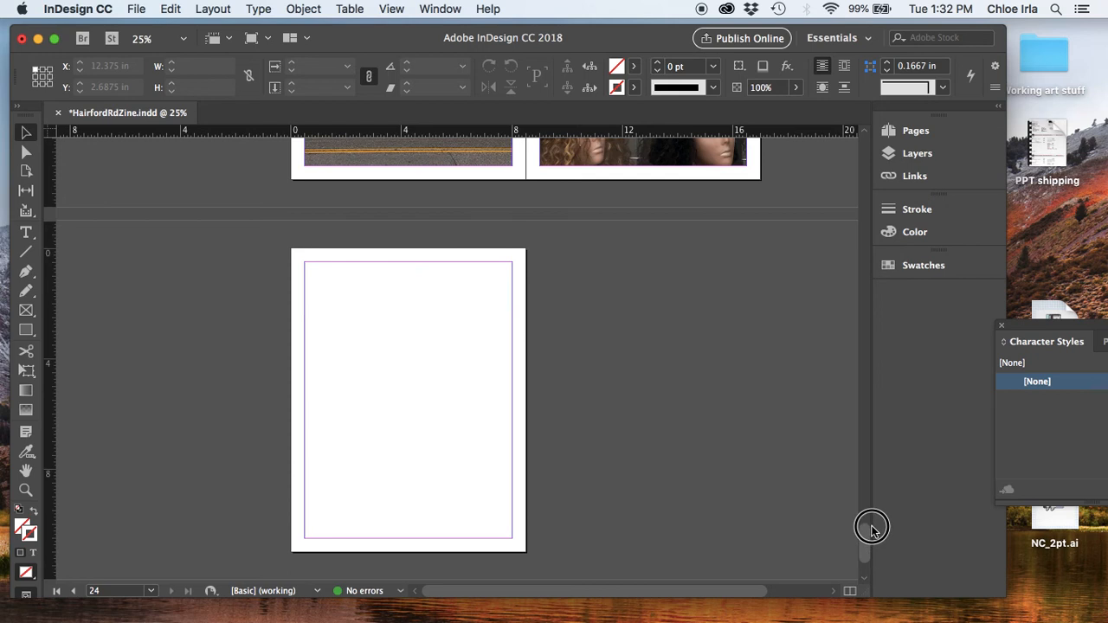
- Draw a 7.5 by 10 in rectangle along the margin guides of the blank page 24
{"action": "scroll", "coordinate": [866, 522], "scroll_direction": "up", "scroll_amount": 2}
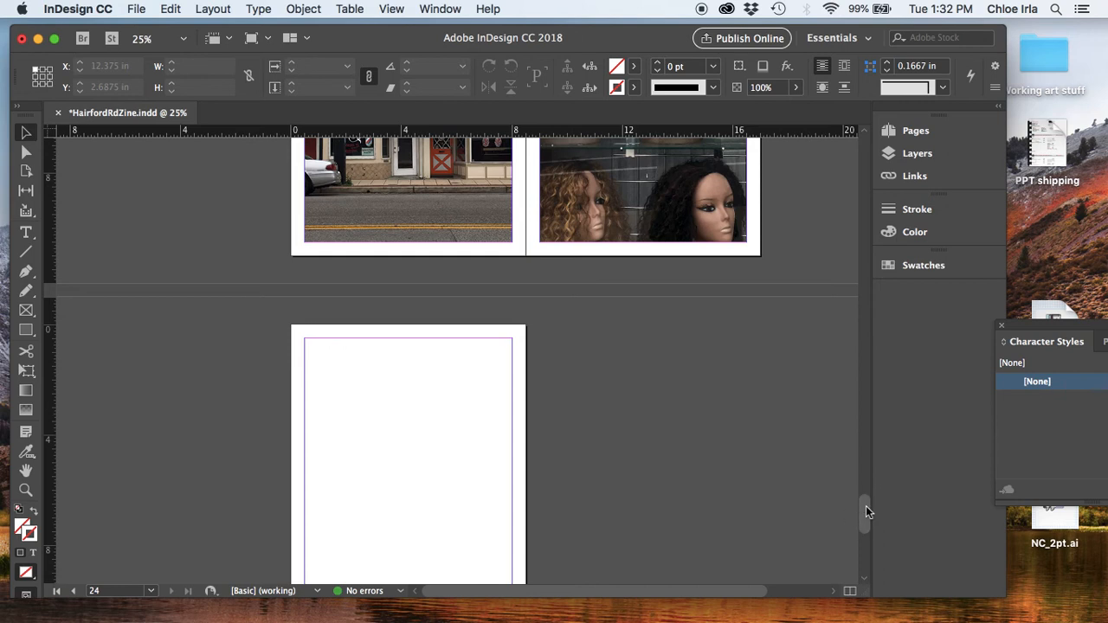
{"action": "scroll", "coordinate": [865, 511], "scroll_direction": "up", "scroll_amount": 5}
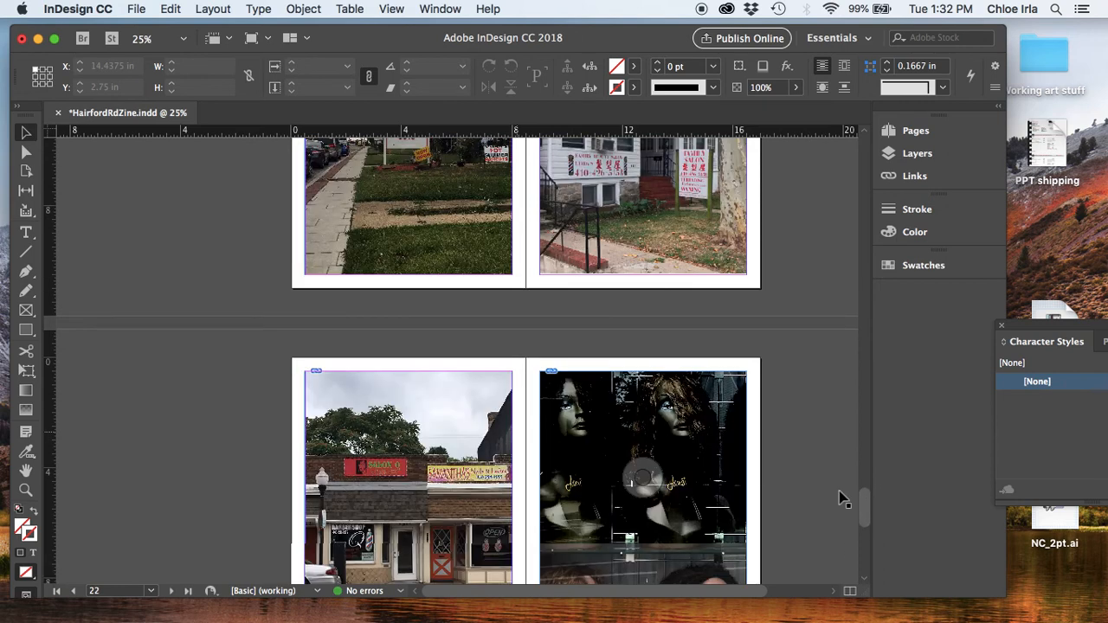
{"action": "left_click_drag", "start_coordinate": [866, 519], "coordinate": [861, 561]}
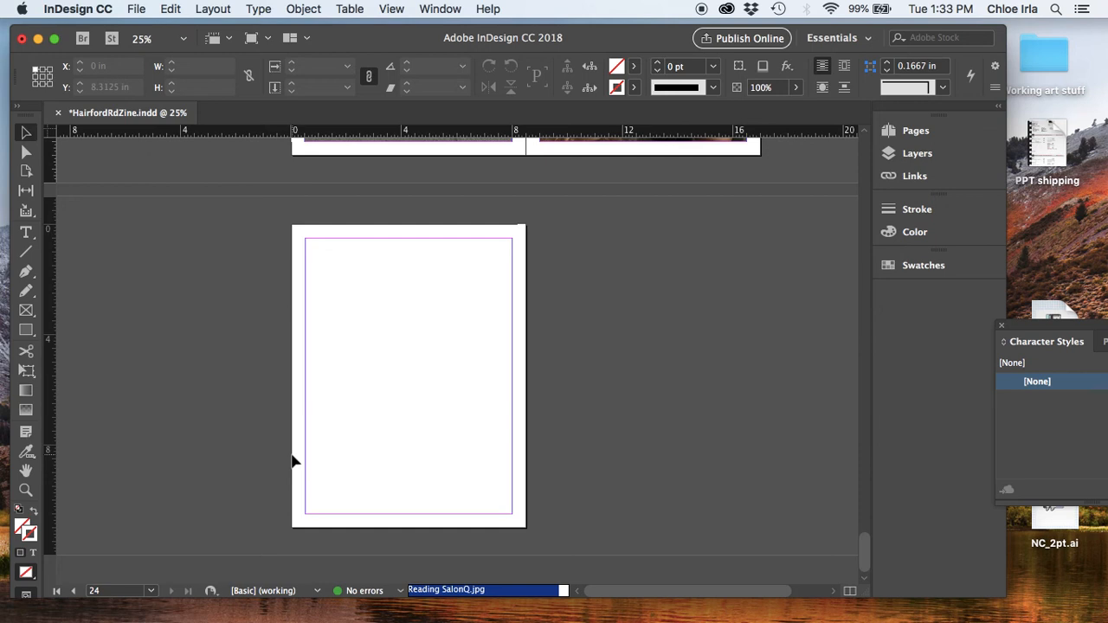
{"action": "key", "text": "super+equal"}
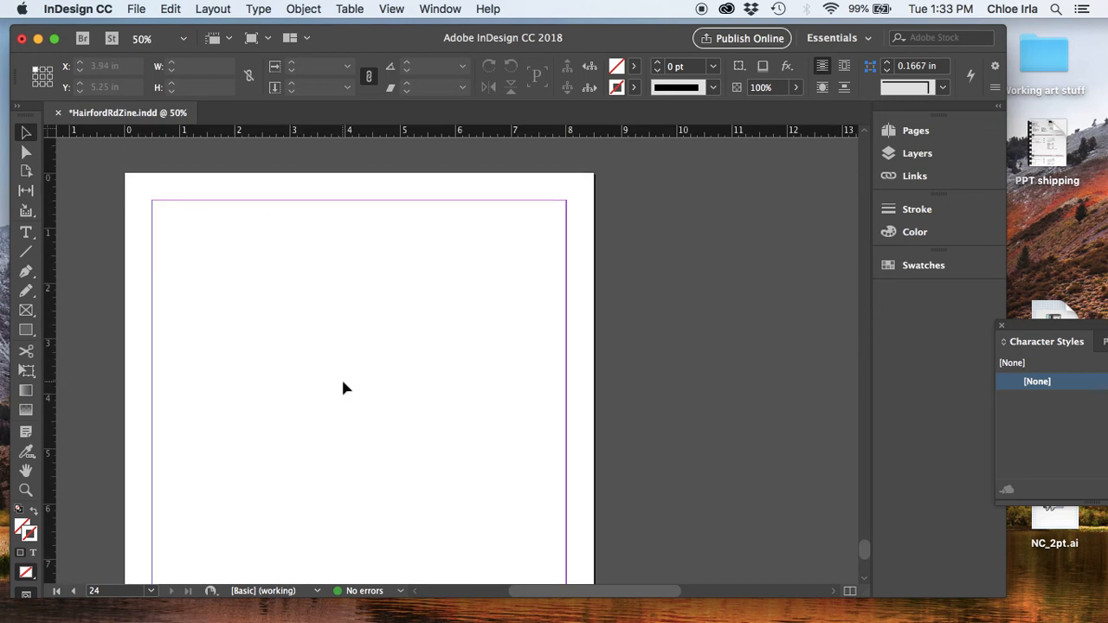
{"action": "scroll", "coordinate": [342, 388], "scroll_direction": "down", "scroll_amount": 1}
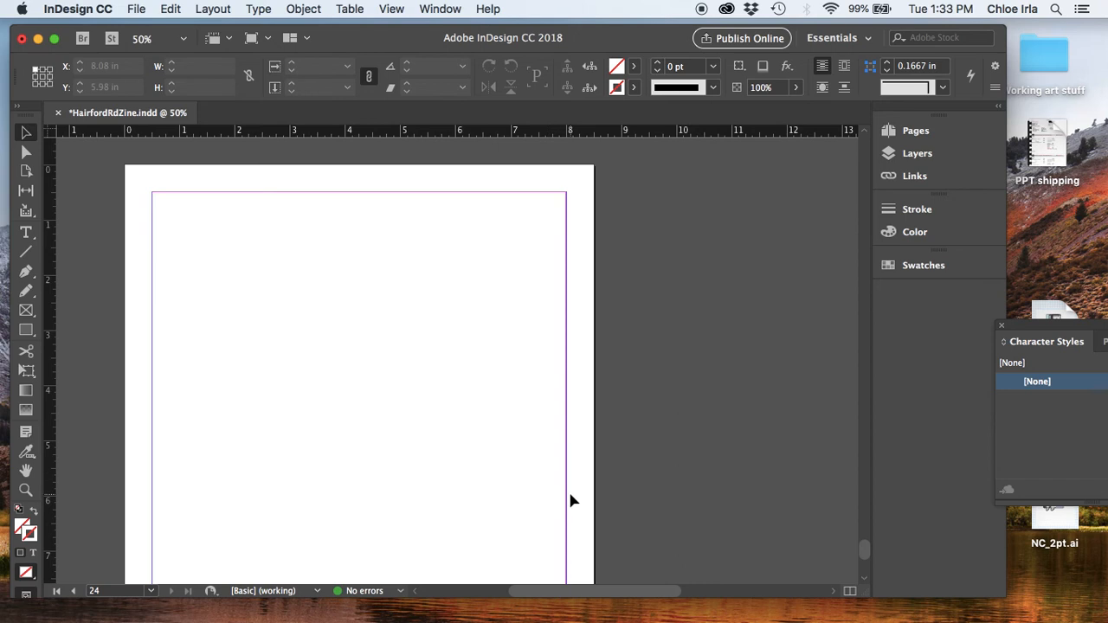
{"action": "key", "text": "super+minus"}
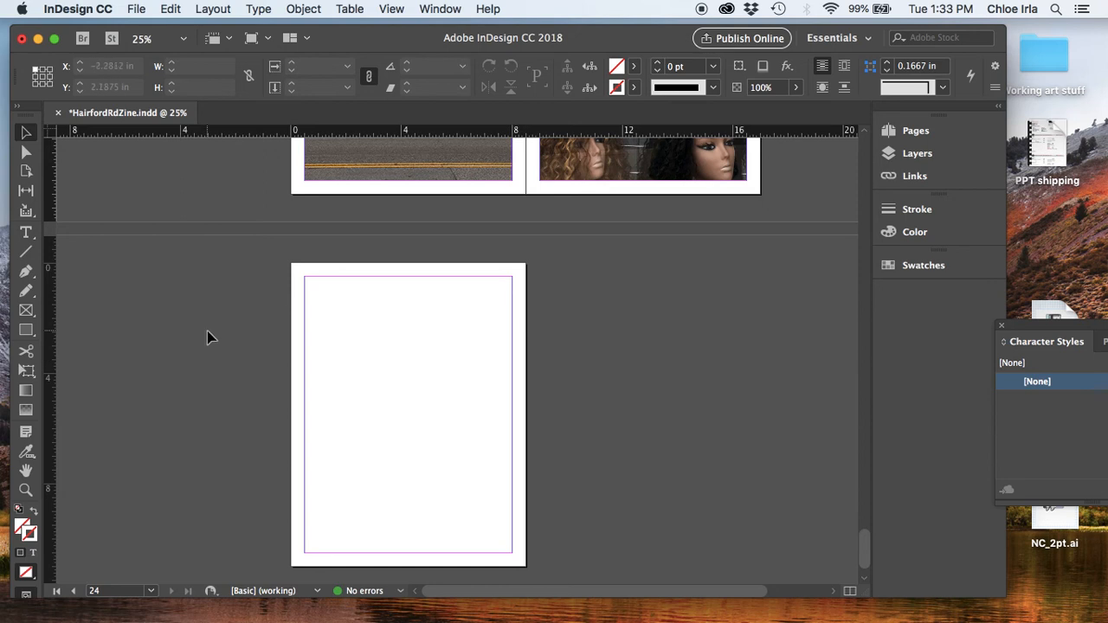
{"action": "left_click", "coordinate": [25, 333]}
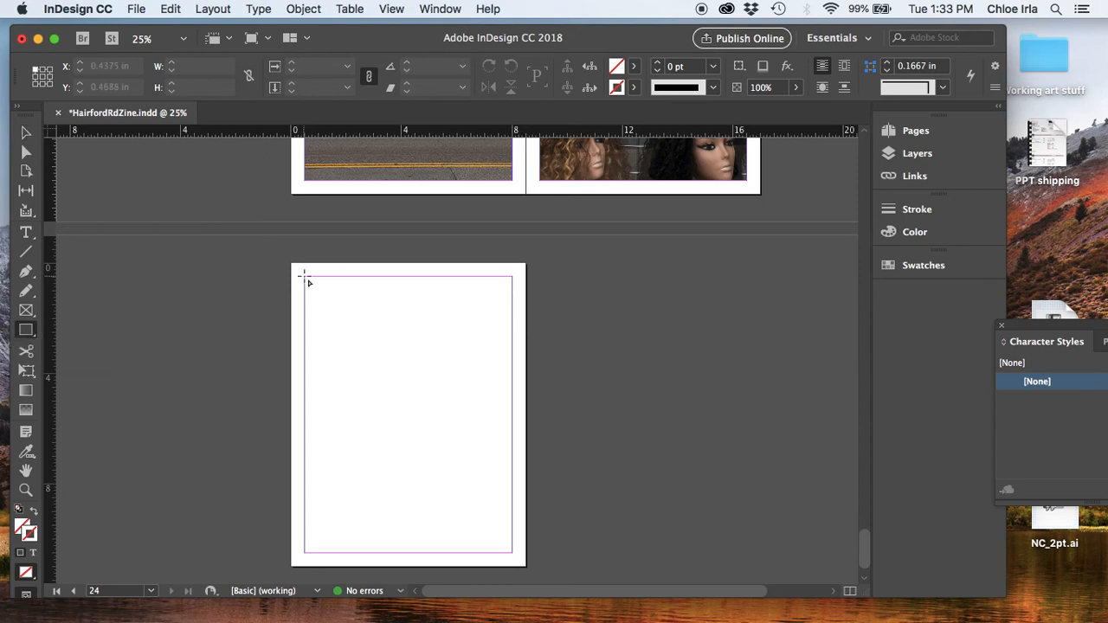
{"action": "mouse_move", "coordinate": [304, 277]}
{"action": "left_mouse_down"}
{"action": "mouse_move", "coordinate": [376, 497]}
{"action": "mouse_move", "coordinate": [403, 534]}
{"action": "mouse_move", "coordinate": [512, 552]}
{"action": "left_mouse_up"}
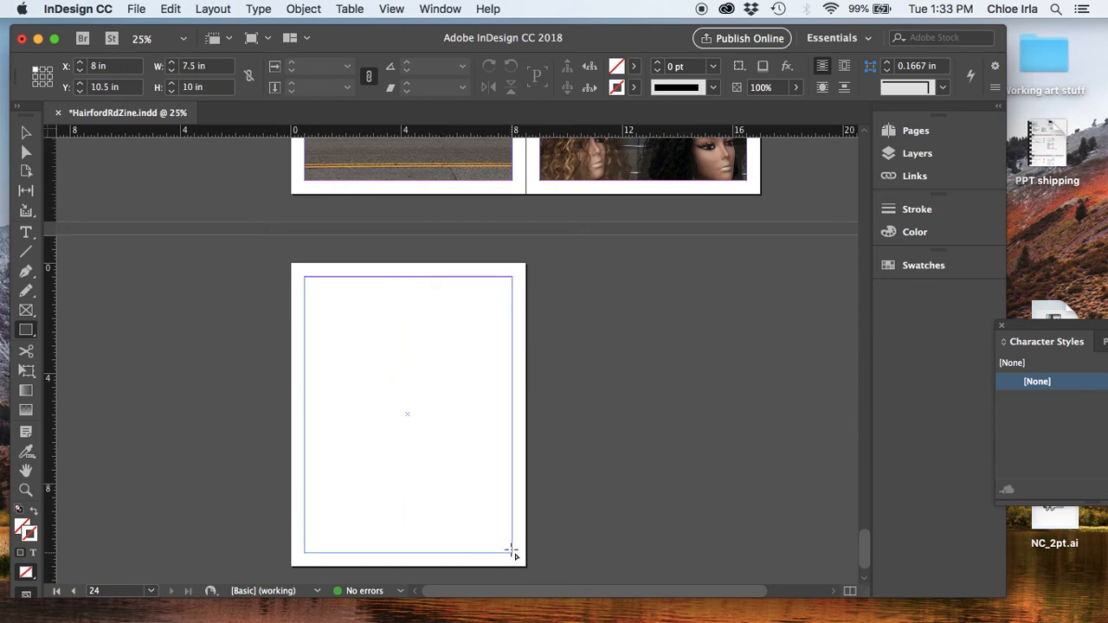
{"action": "key", "text": "v"}
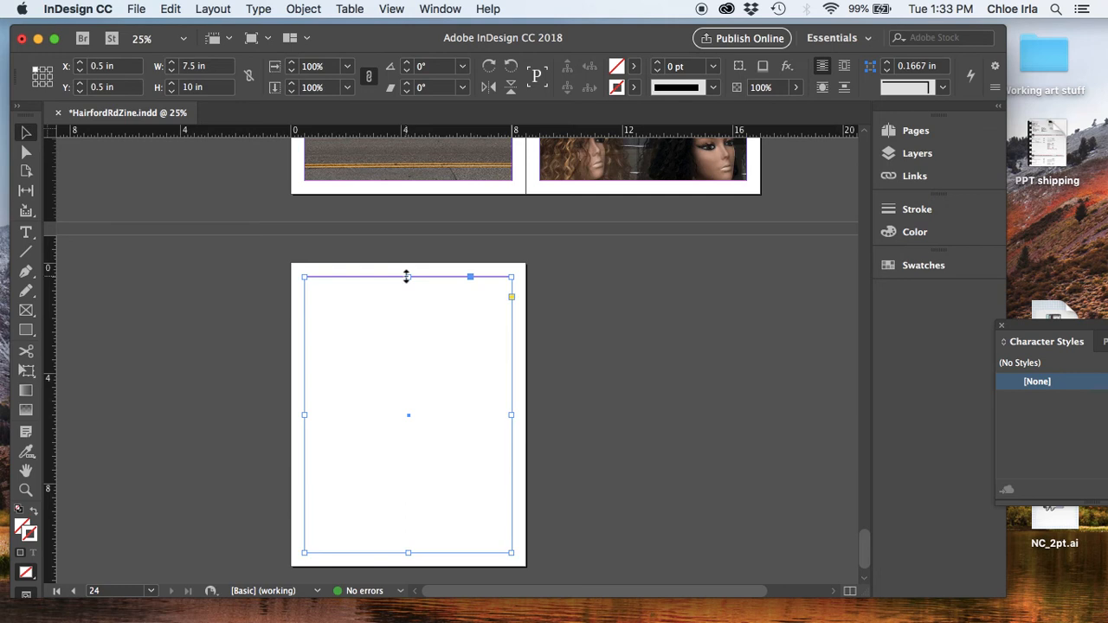
{"action": "left_click", "coordinate": [406, 277]}
{"action": "left_click_drag", "start_coordinate": [407, 277], "coordinate": [407, 277]}
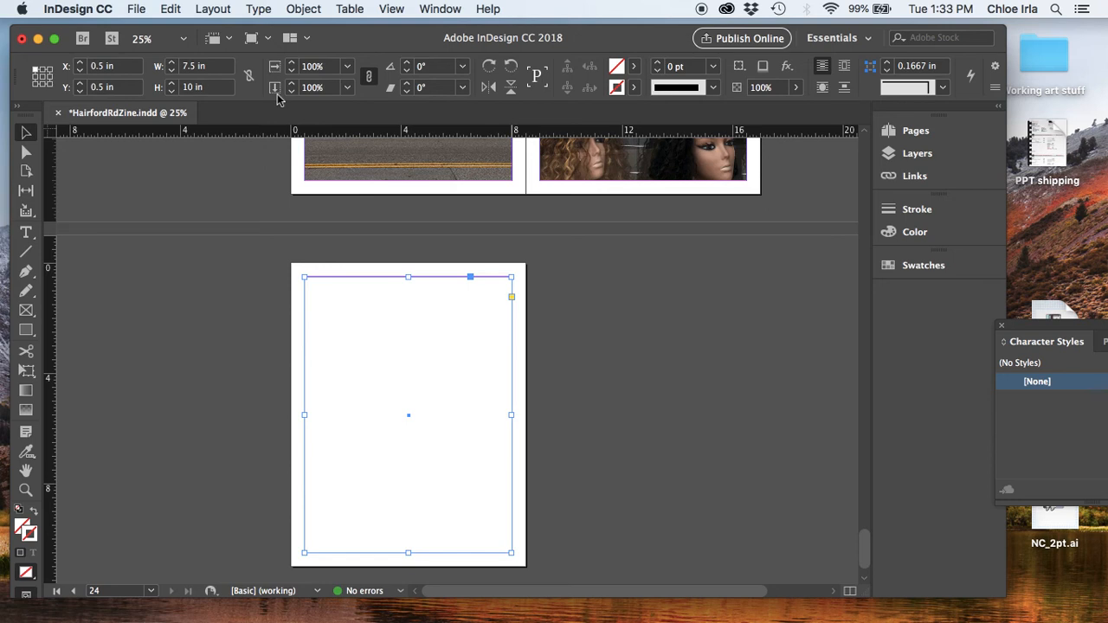
- Give the rectangle a black stroke and set its weight to 11 pt
{"action": "left_click", "coordinate": [633, 88]}
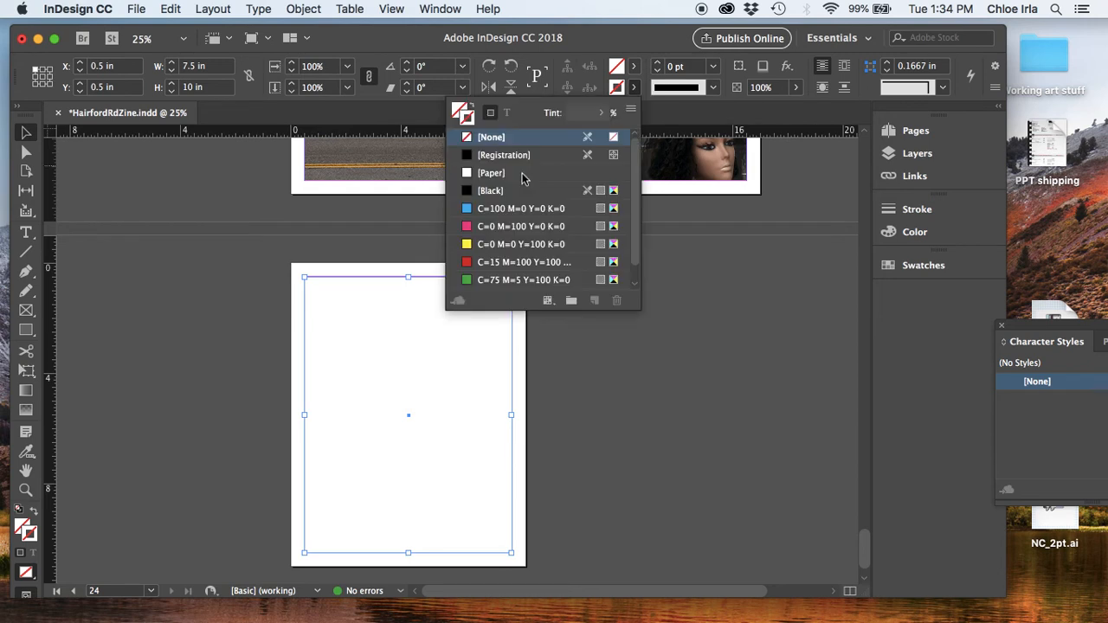
{"action": "left_click", "coordinate": [502, 194]}
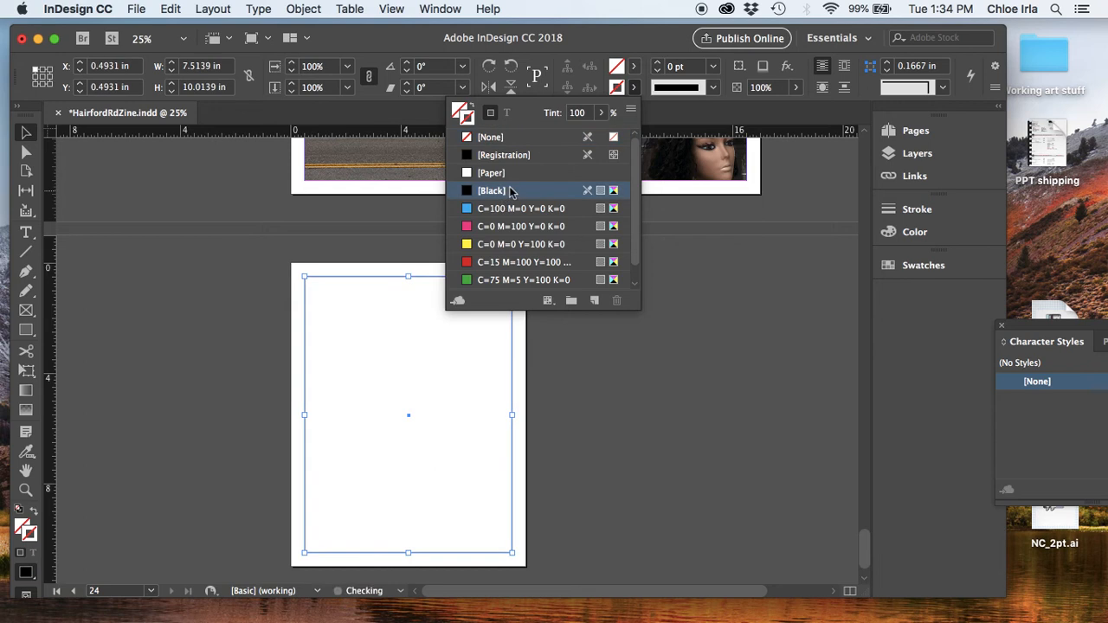
{"action": "left_click", "coordinate": [658, 67]}
{"action": "left_click", "coordinate": [658, 67]}
{"action": "left_click", "coordinate": [658, 66]}
{"action": "left_click", "coordinate": [658, 67]}
{"action": "left_click", "coordinate": [657, 66]}
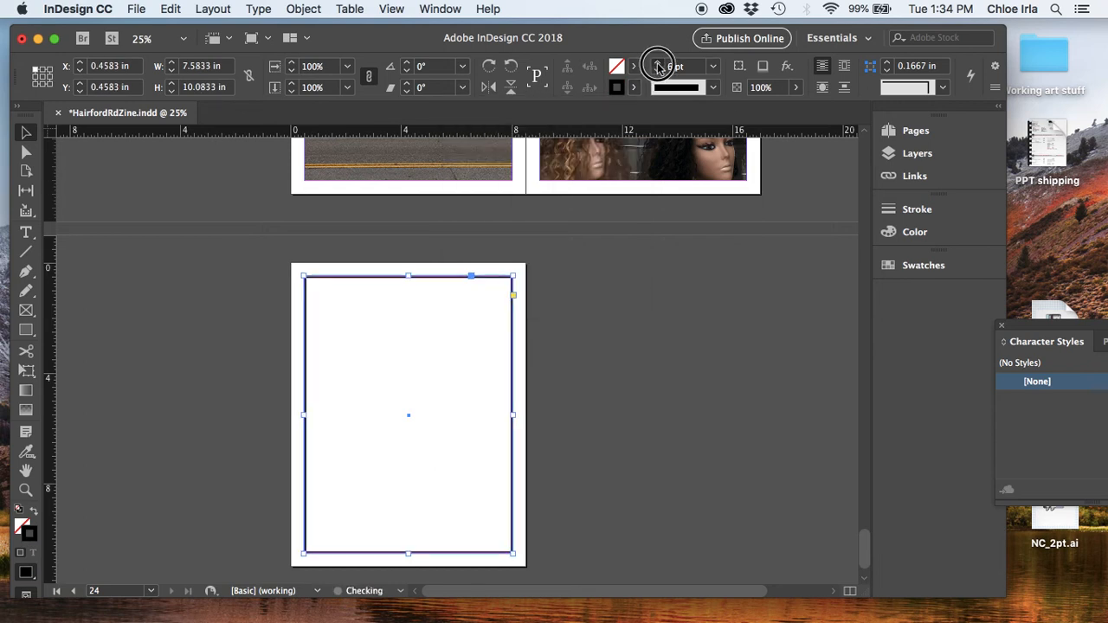
{"action": "left_click", "coordinate": [657, 66]}
{"action": "left_click", "coordinate": [658, 66]}
{"action": "left_click", "coordinate": [658, 66]}
{"action": "left_click", "coordinate": [657, 67]}
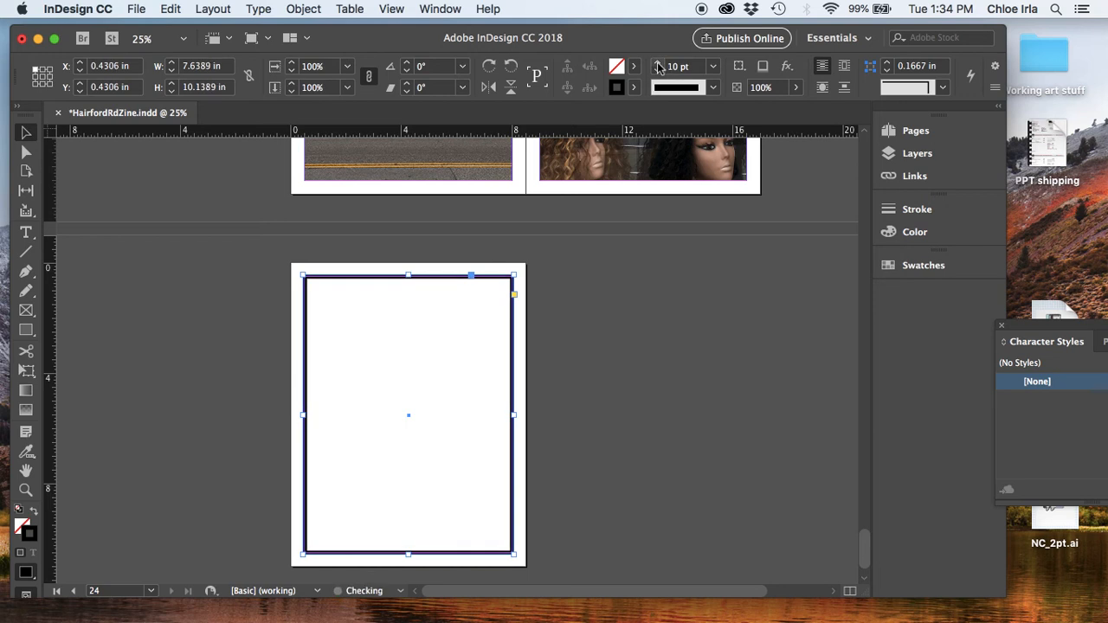
{"action": "left_click", "coordinate": [658, 67]}
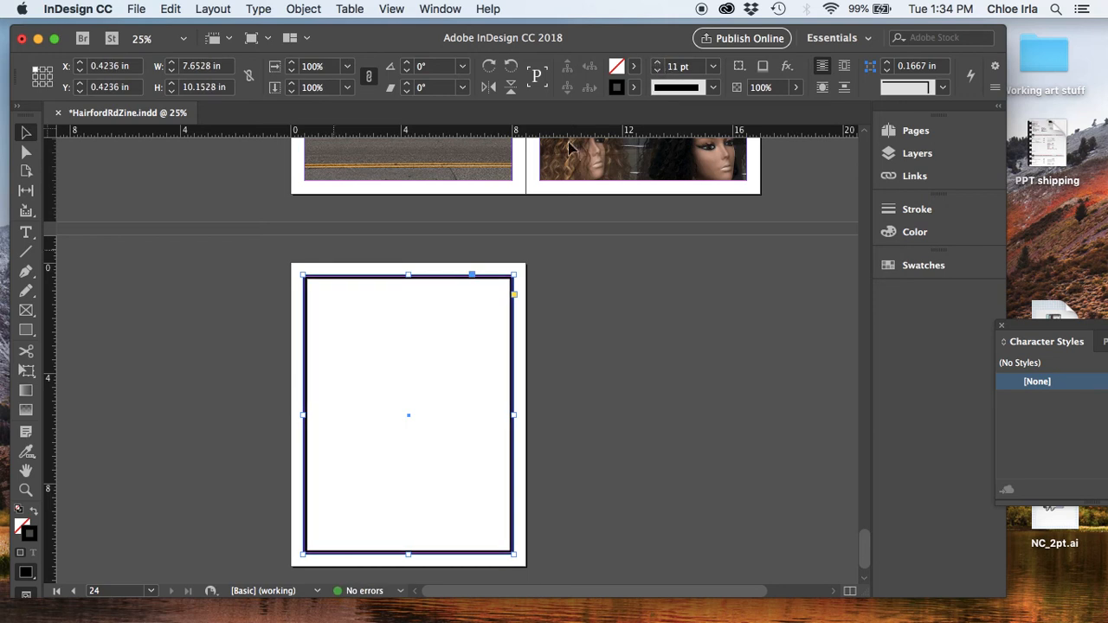
- Try the White Diamond stroke type on the rectangle's border, and set it to Left Slant Hash
{"action": "left_click", "coordinate": [714, 89]}
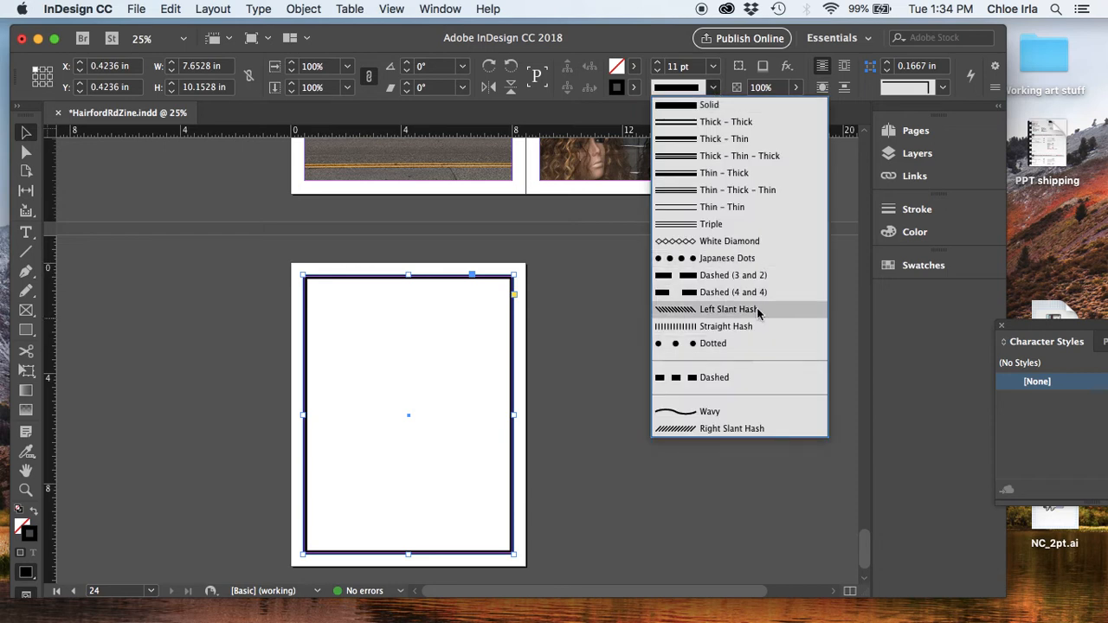
{"action": "left_click", "coordinate": [745, 240]}
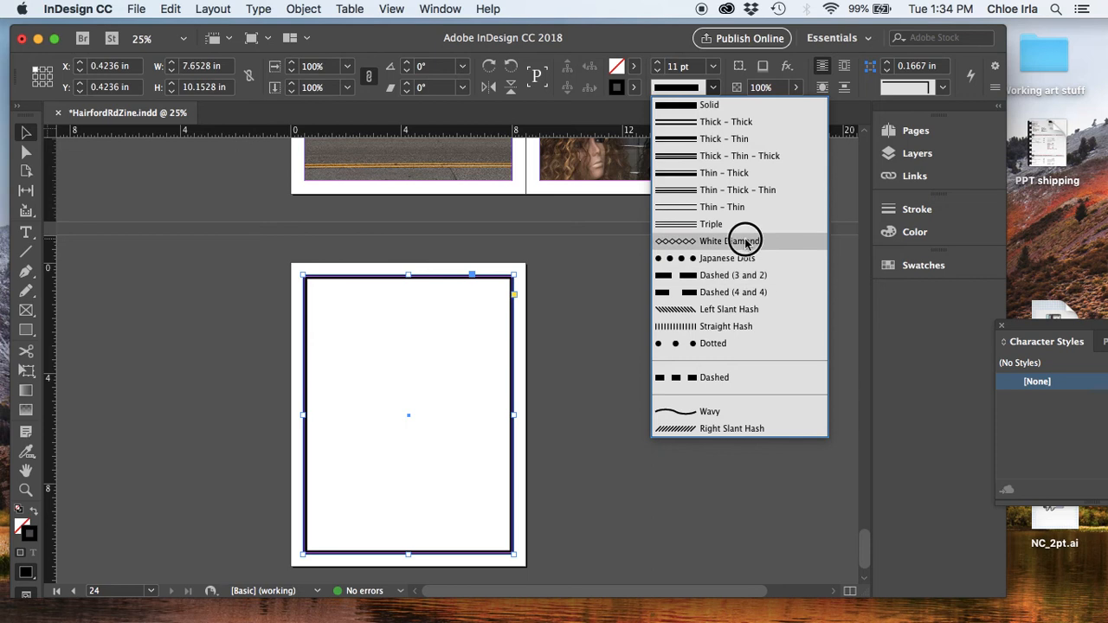
{"action": "left_click", "coordinate": [712, 87]}
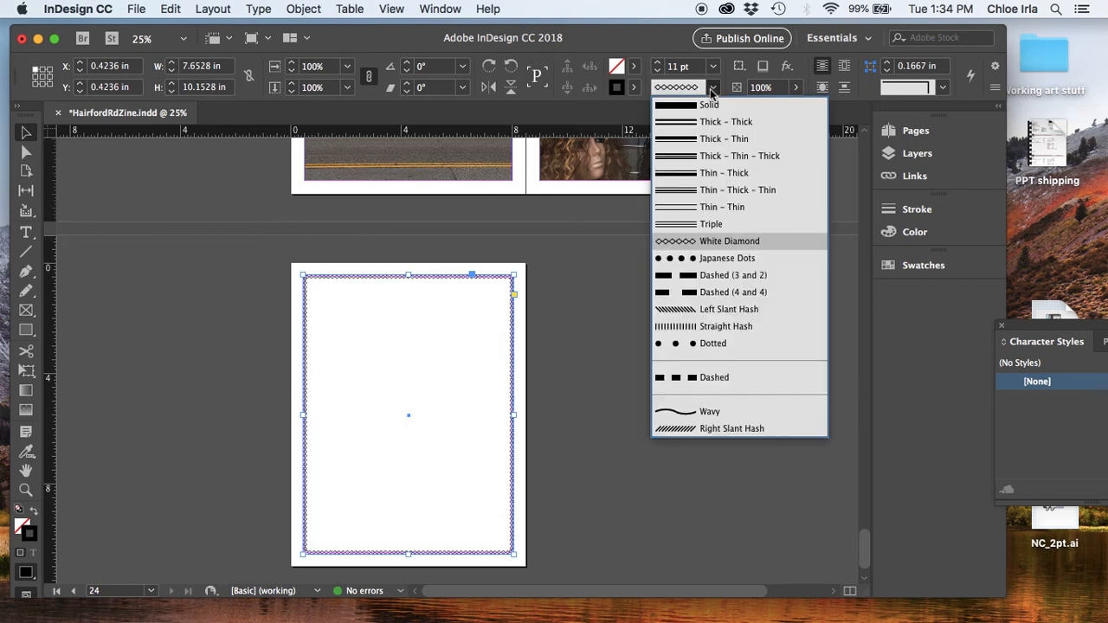
{"action": "left_click", "coordinate": [773, 310]}
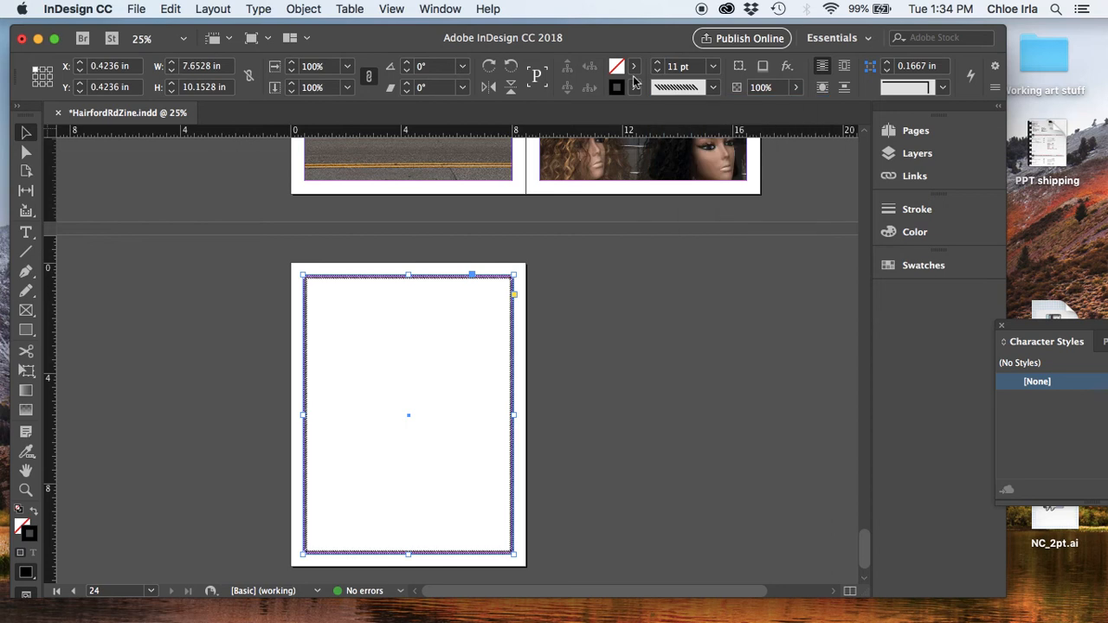
{"action": "left_click", "coordinate": [715, 88]}
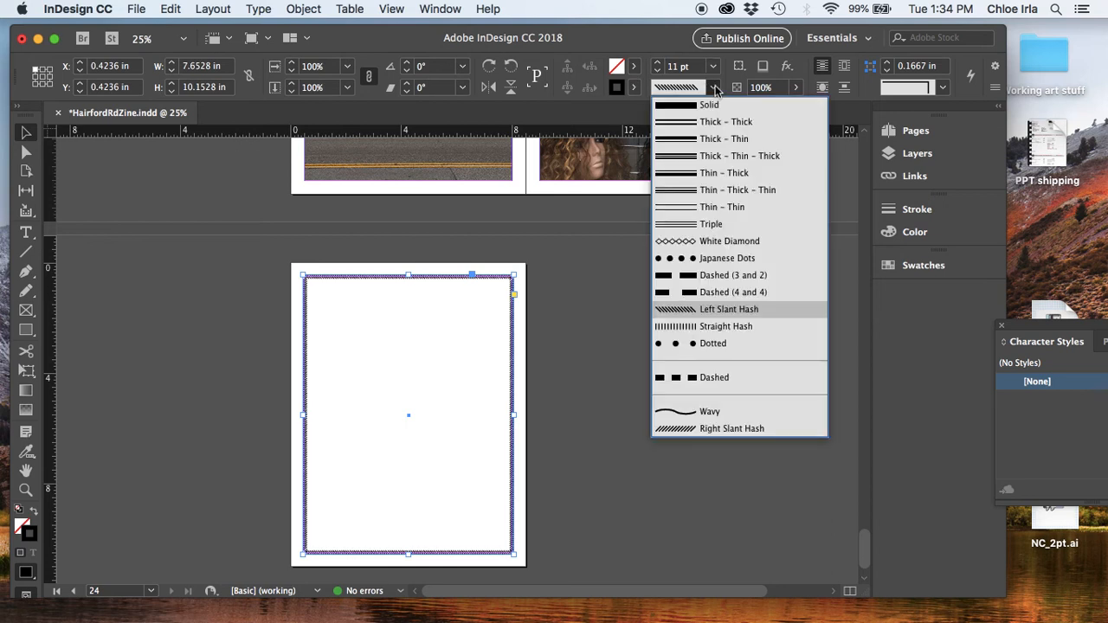
{"action": "left_click", "coordinate": [655, 42]}
- Fill the rectangle with the magenta swatch C=0 M=100 Y=0 K=0
{"action": "left_click", "coordinate": [635, 68]}
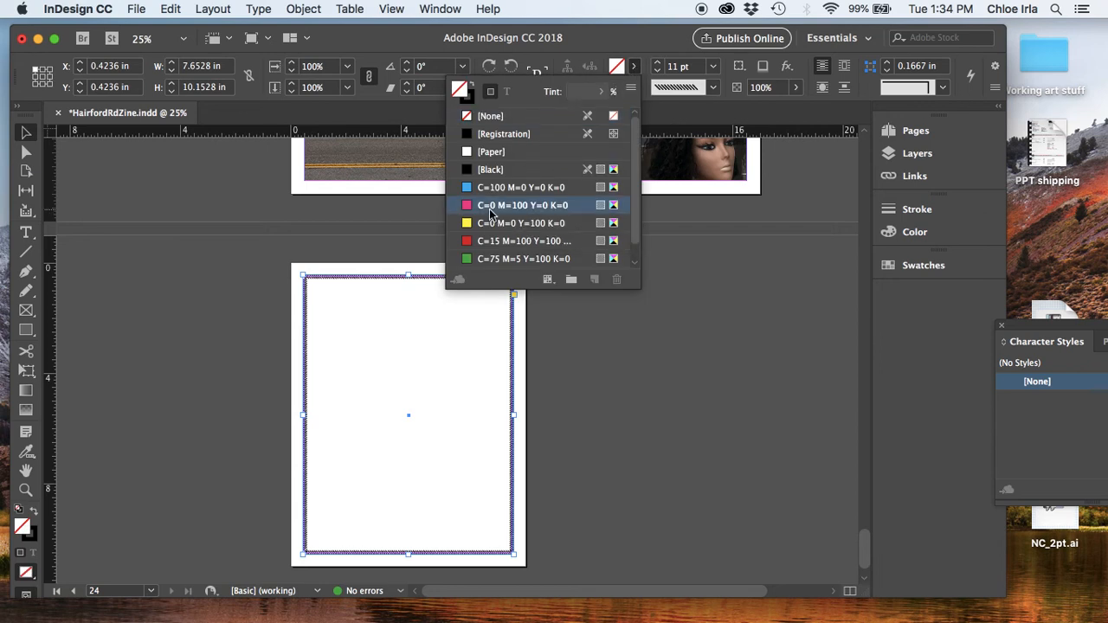
{"action": "left_click", "coordinate": [489, 208]}
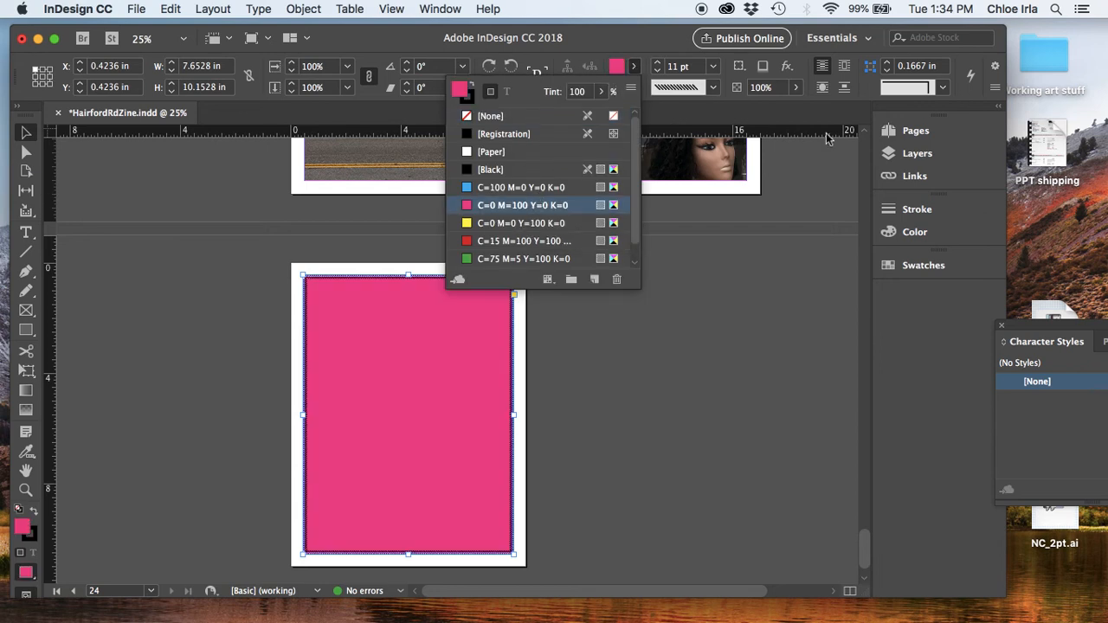
{"action": "left_click", "coordinate": [595, 39]}
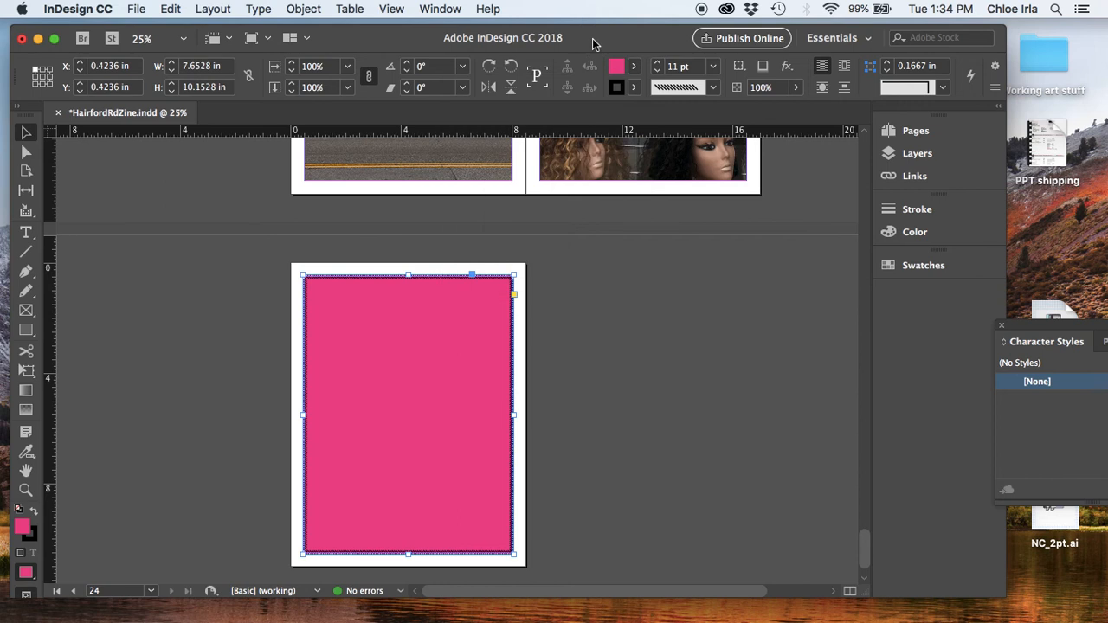
- Apply a vertical white-to-black gradient fill from the rectangle's top edge to near its bottom edge
{"action": "left_click", "coordinate": [26, 391]}
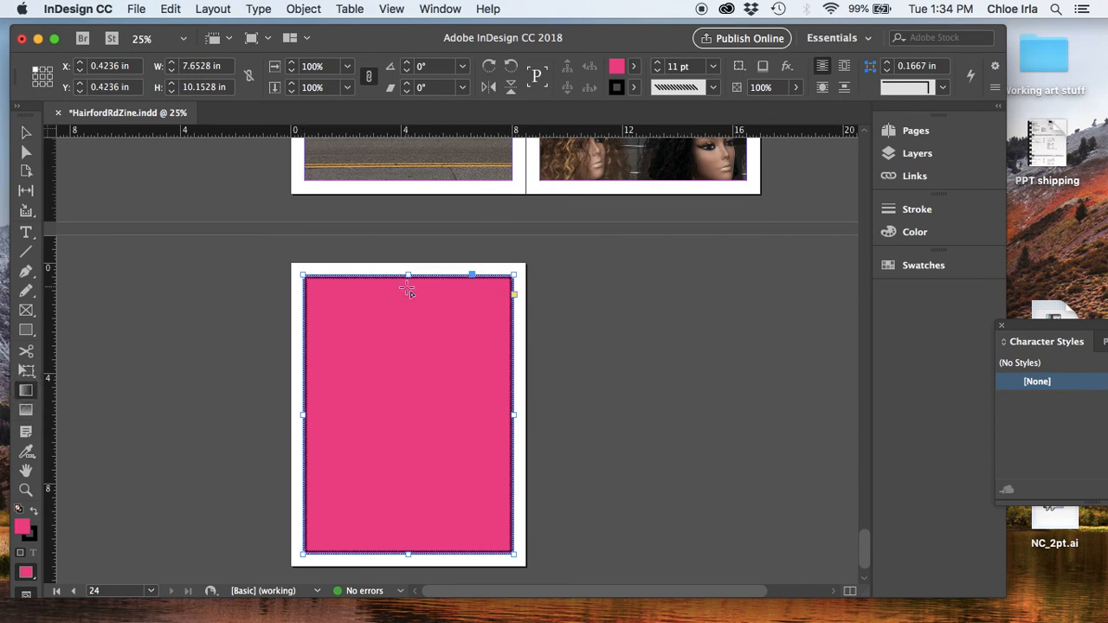
{"action": "left_click_drag", "start_coordinate": [407, 277], "coordinate": [408, 526]}
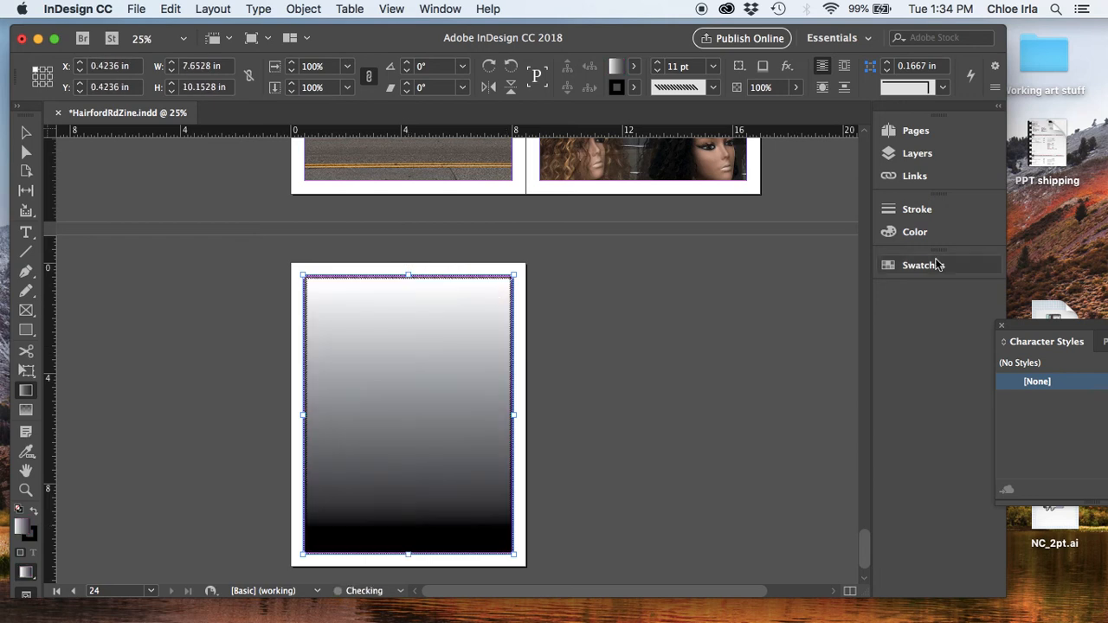
{"action": "left_click", "coordinate": [435, 7]}
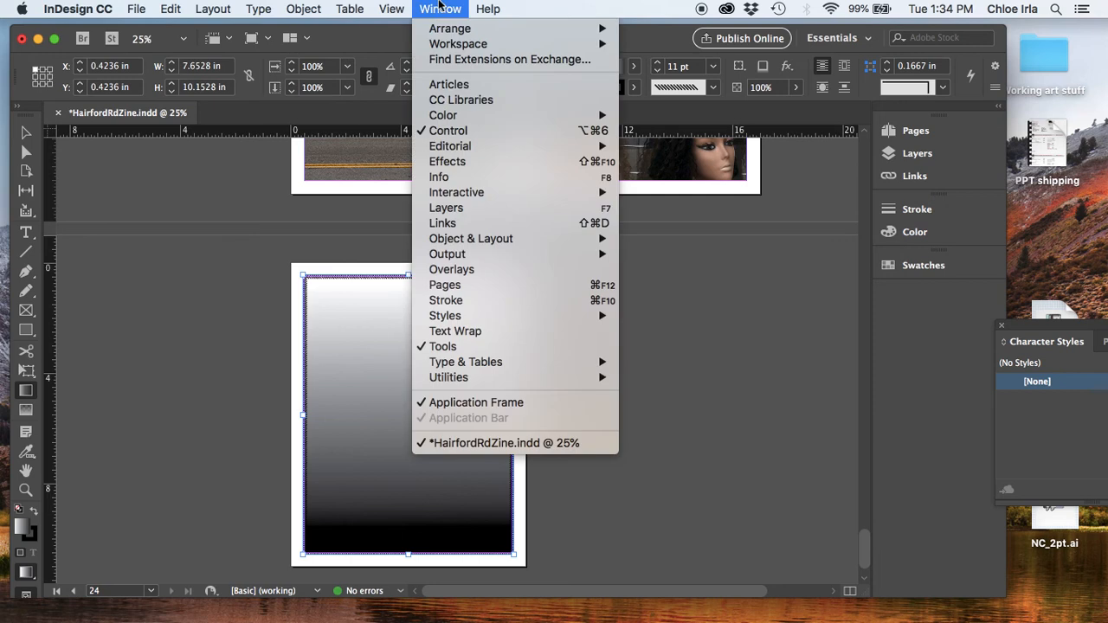
{"action": "left_click", "coordinate": [634, 244]}
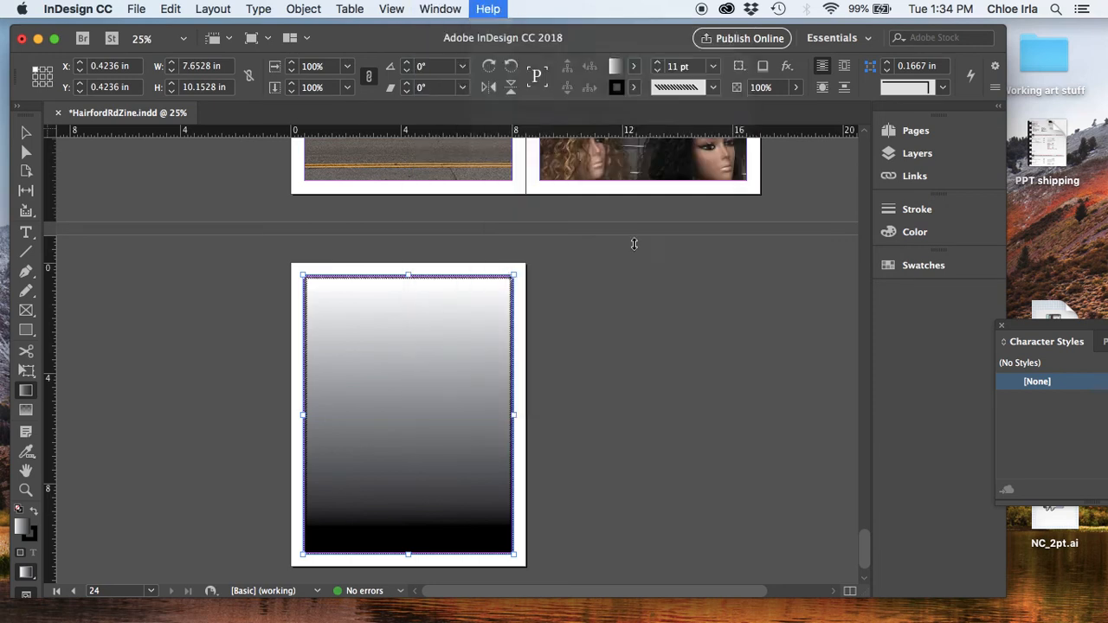
- Fill the rectangle with the cyan swatch C=100 M=0 Y=0 K=0
{"action": "left_click", "coordinate": [633, 66]}
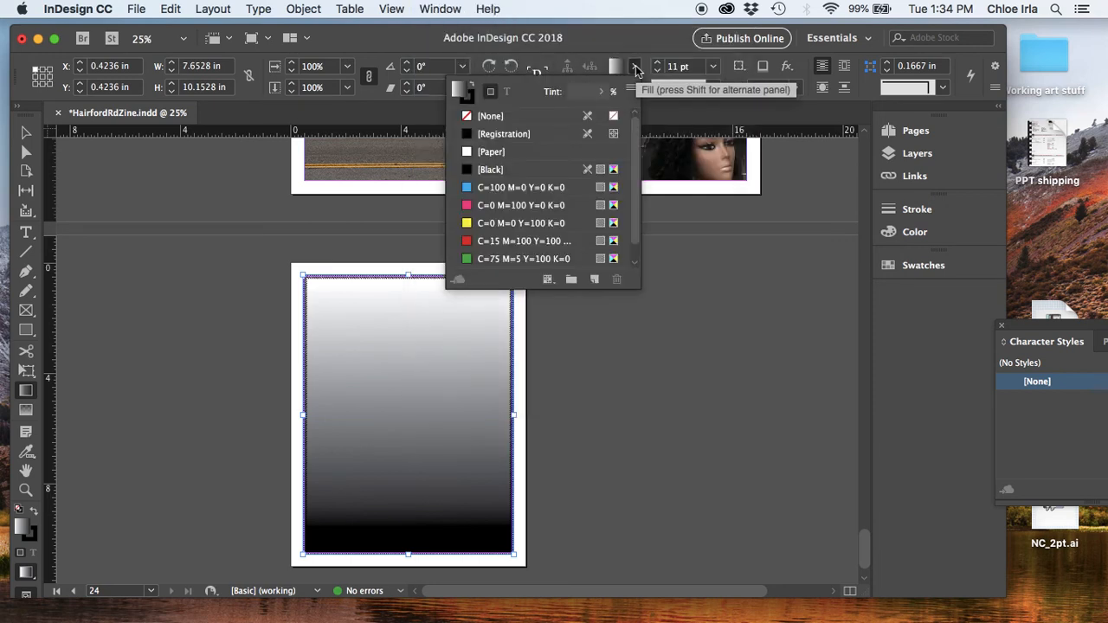
{"action": "left_click", "coordinate": [523, 190]}
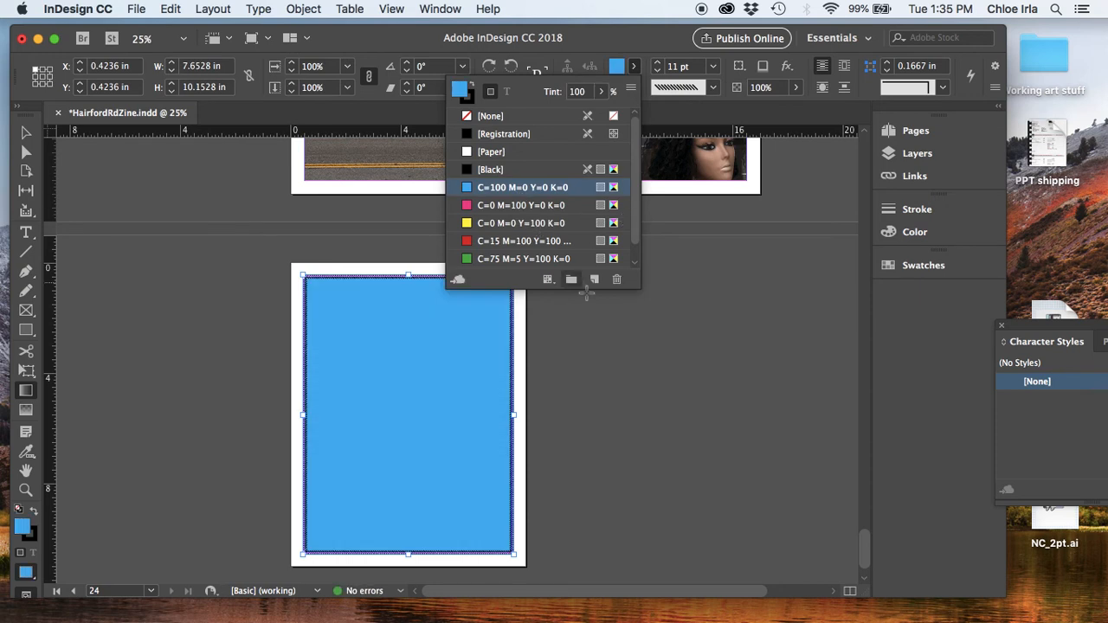
{"action": "left_click", "coordinate": [632, 43]}
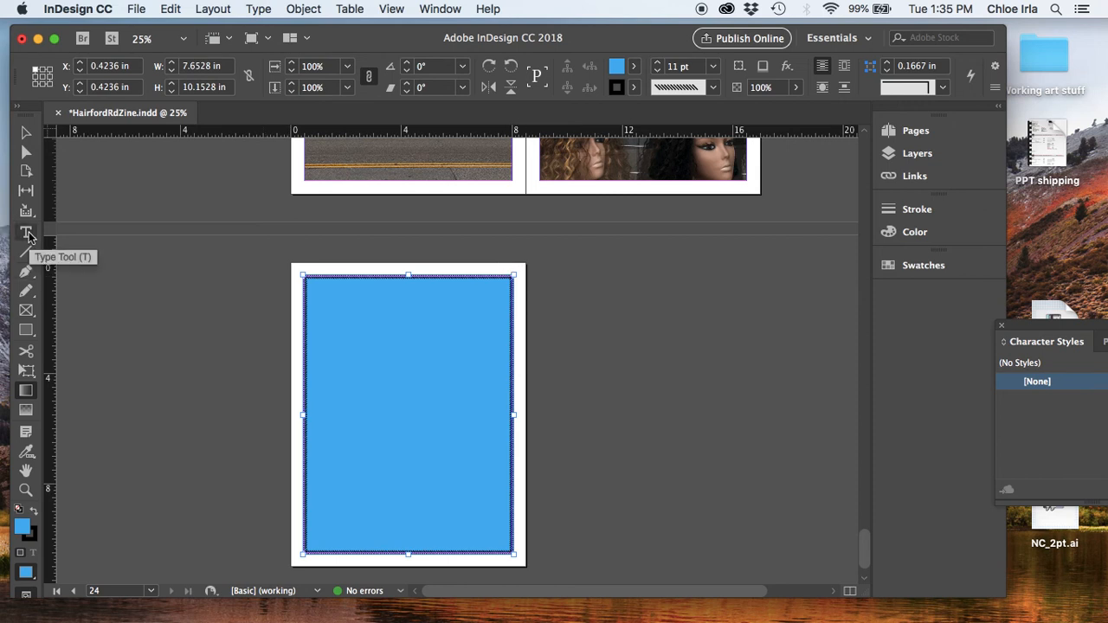
- Try a diagonal white-to-black gradient from the rectangle's upper-left inner corner, and undo it
{"action": "key", "text": "super+equal"}
{"action": "key", "text": "super+equal"}
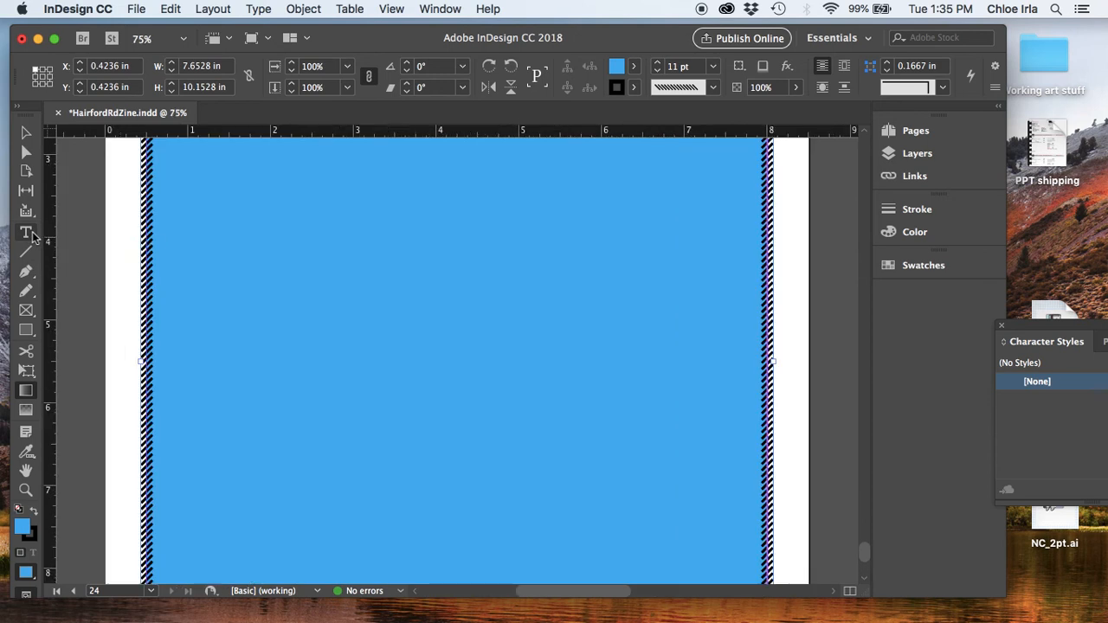
{"action": "scroll", "coordinate": [303, 286], "scroll_direction": "up", "scroll_amount": 5}
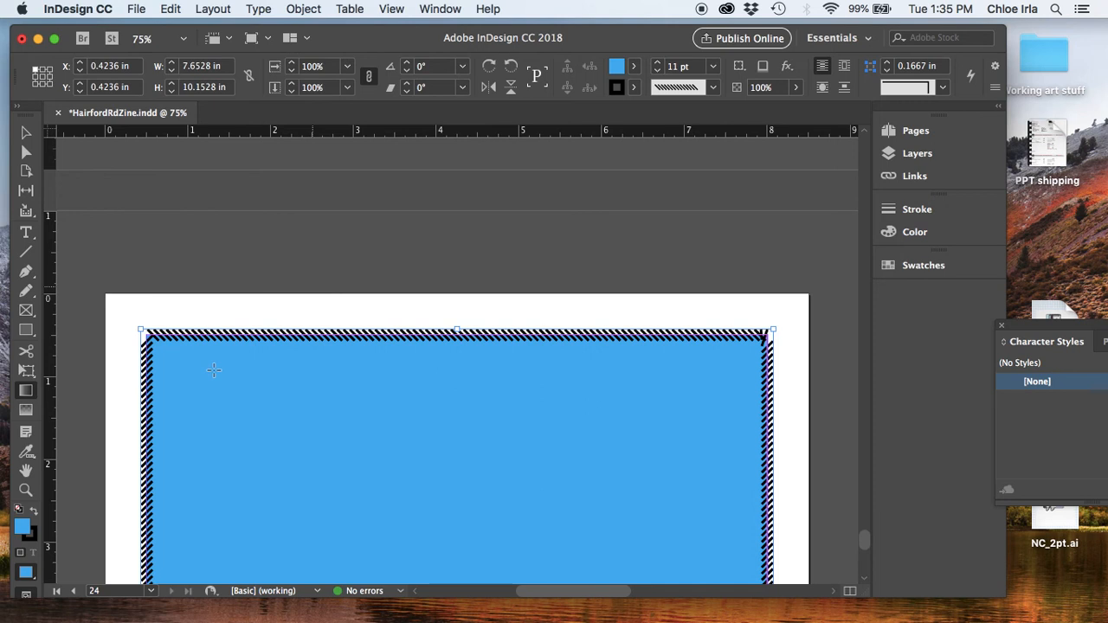
{"action": "scroll", "coordinate": [214, 369], "scroll_direction": "up", "scroll_amount": 3}
{"action": "scroll", "coordinate": [214, 370], "scroll_direction": "down", "scroll_amount": 3}
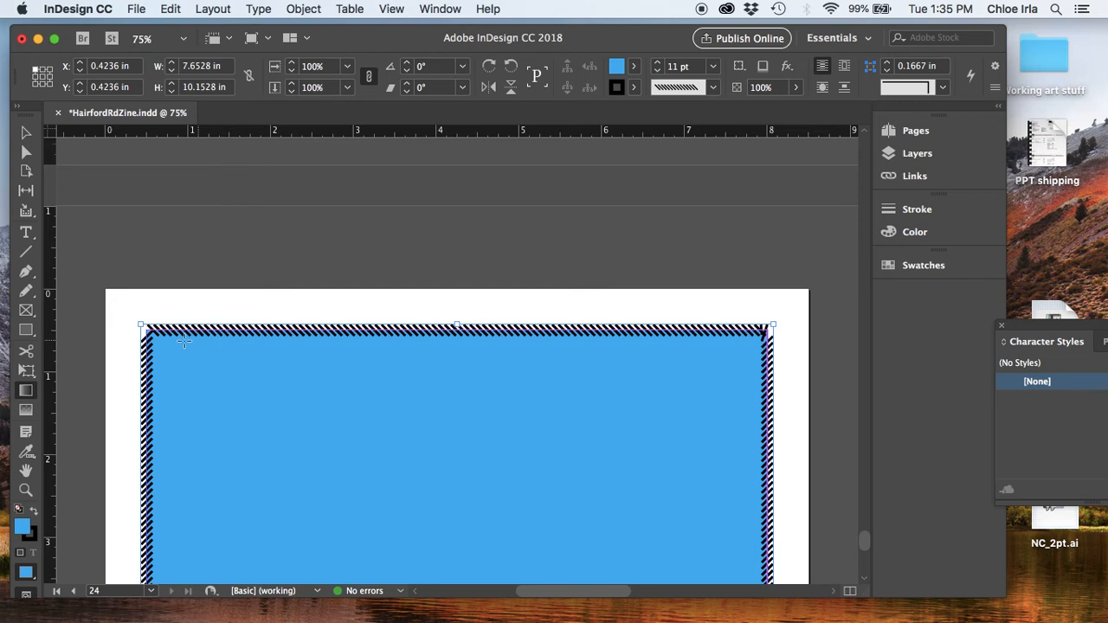
{"action": "left_click_drag", "start_coordinate": [152, 335], "coordinate": [431, 544]}
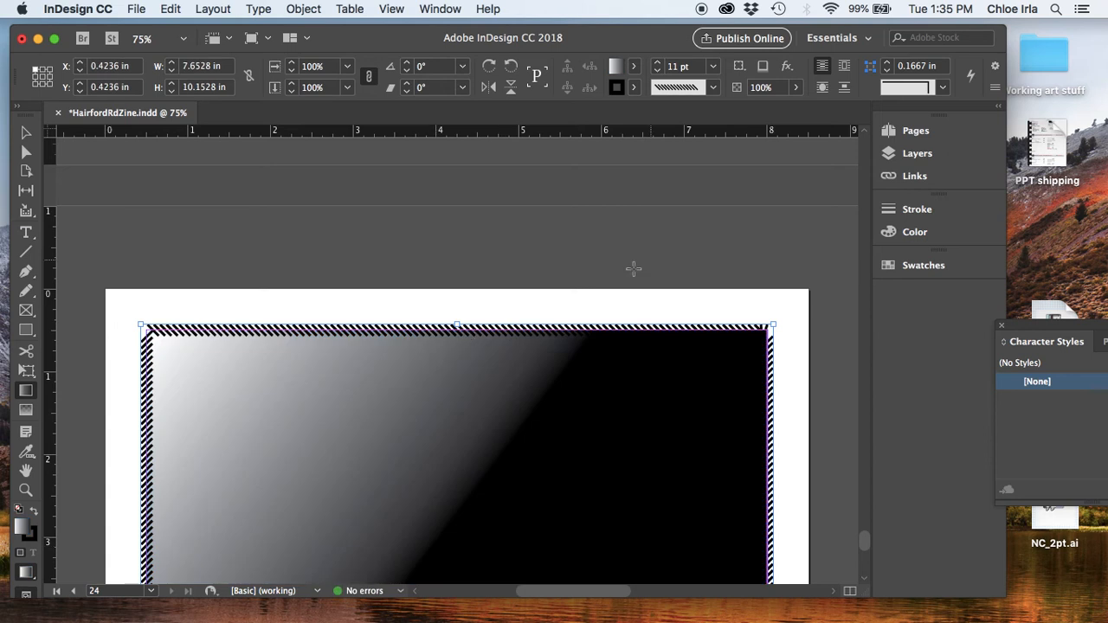
{"action": "key", "text": "super+z"}
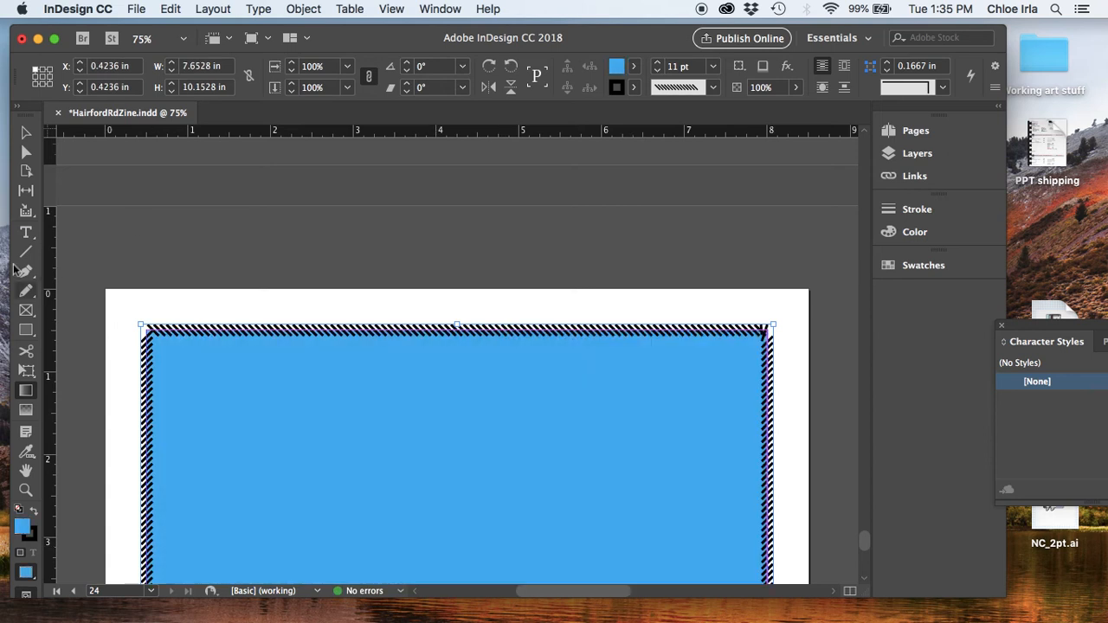
- Create a text frame spanning the inside of the blue rectangle on page 24 and place the text cursor in it
{"action": "left_click", "coordinate": [26, 232]}
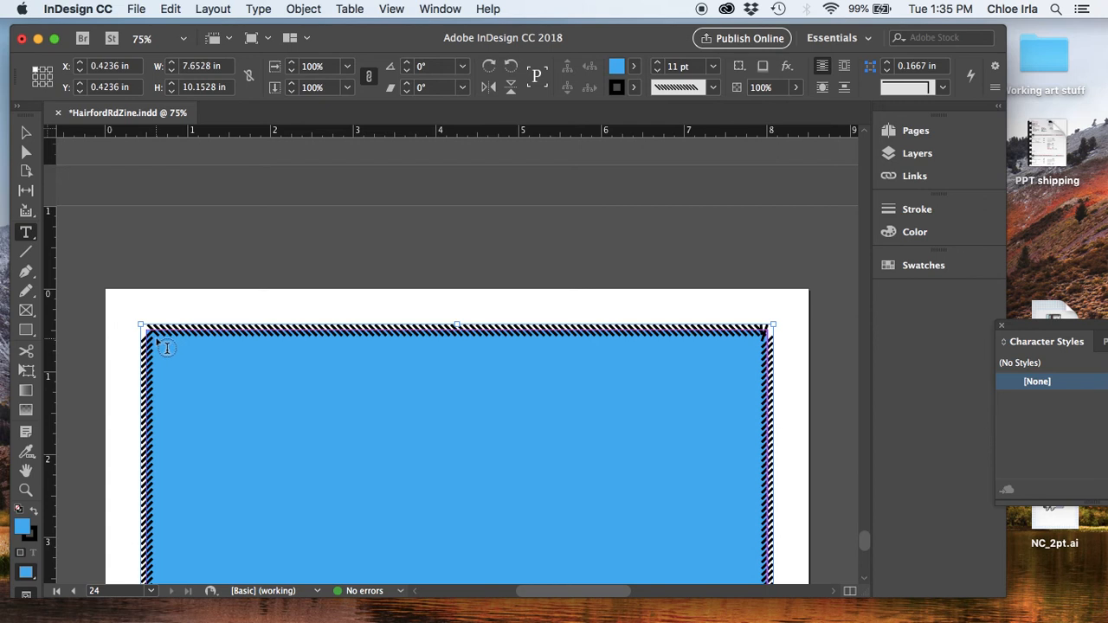
{"action": "left_click_drag", "start_coordinate": [165, 348], "coordinate": [782, 416]}
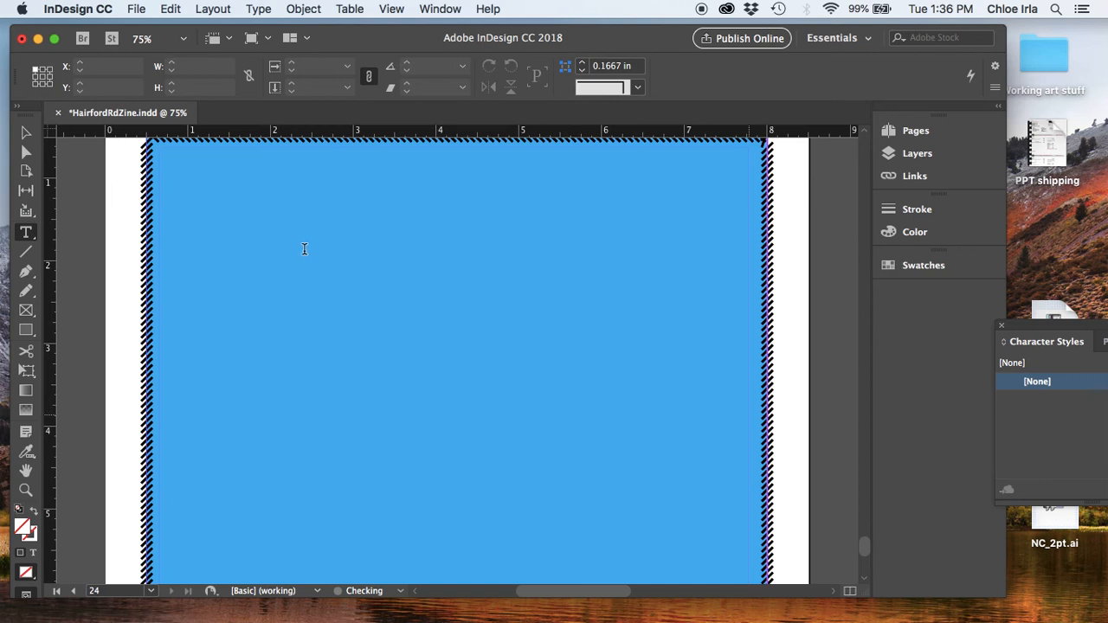
{"action": "left_click", "coordinate": [354, 209]}
{"action": "scroll", "coordinate": [296, 185], "scroll_direction": "up", "scroll_amount": 5}
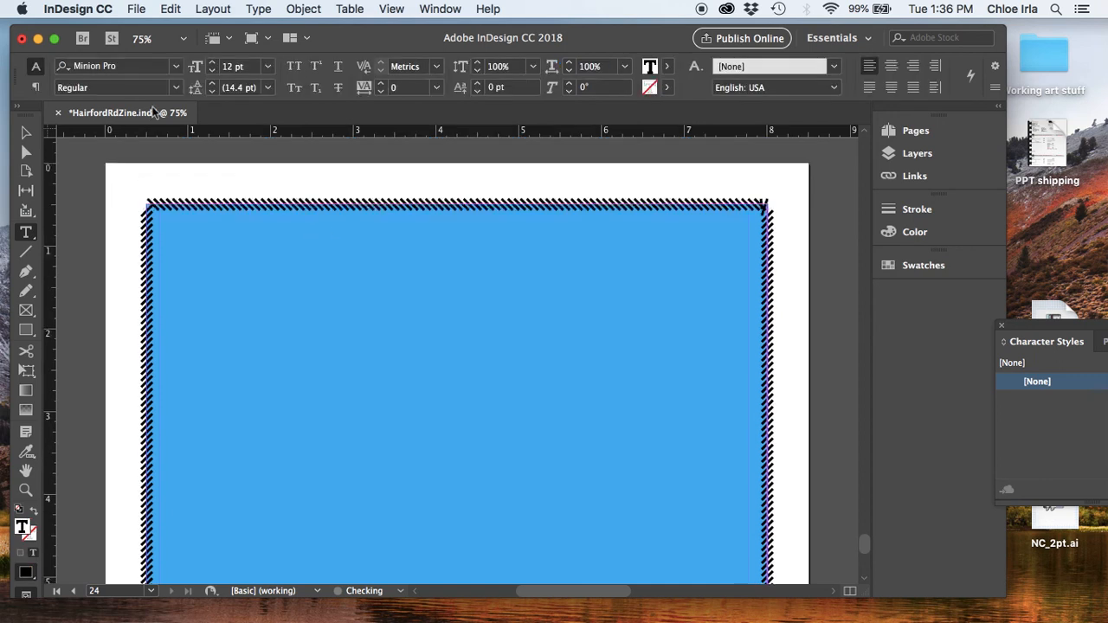
{"action": "scroll", "coordinate": [215, 161], "scroll_direction": "up", "scroll_amount": 2}
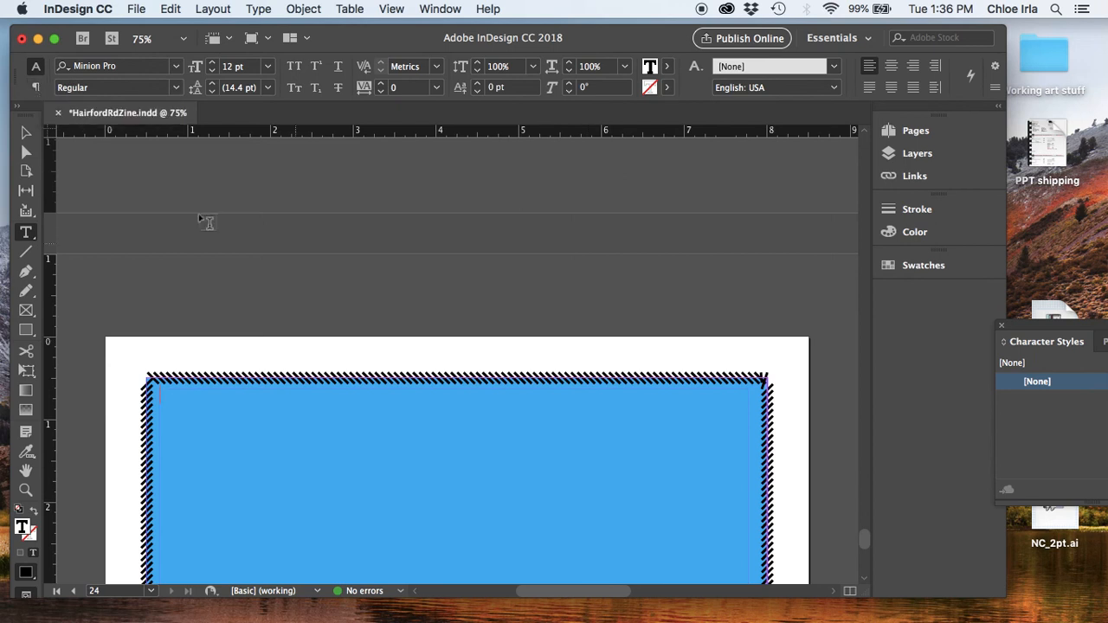
{"action": "scroll", "coordinate": [329, 407], "scroll_direction": "down", "scroll_amount": 1}
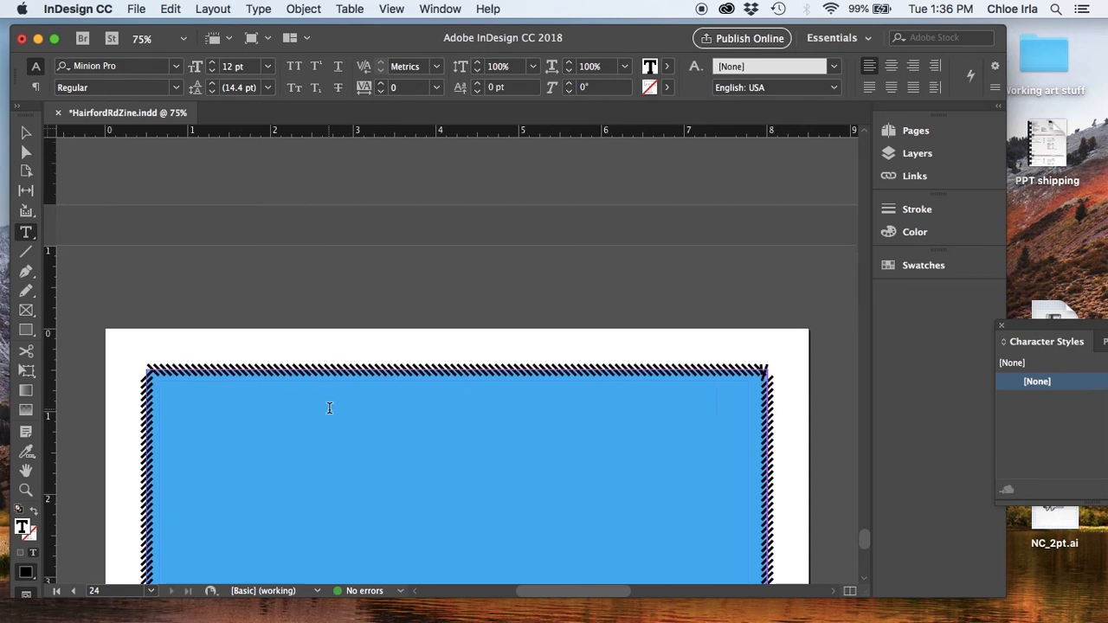
{"action": "scroll", "coordinate": [329, 408], "scroll_direction": "down", "scroll_amount": 3}
{"action": "scroll", "coordinate": [329, 401], "scroll_direction": "down", "scroll_amount": 1}
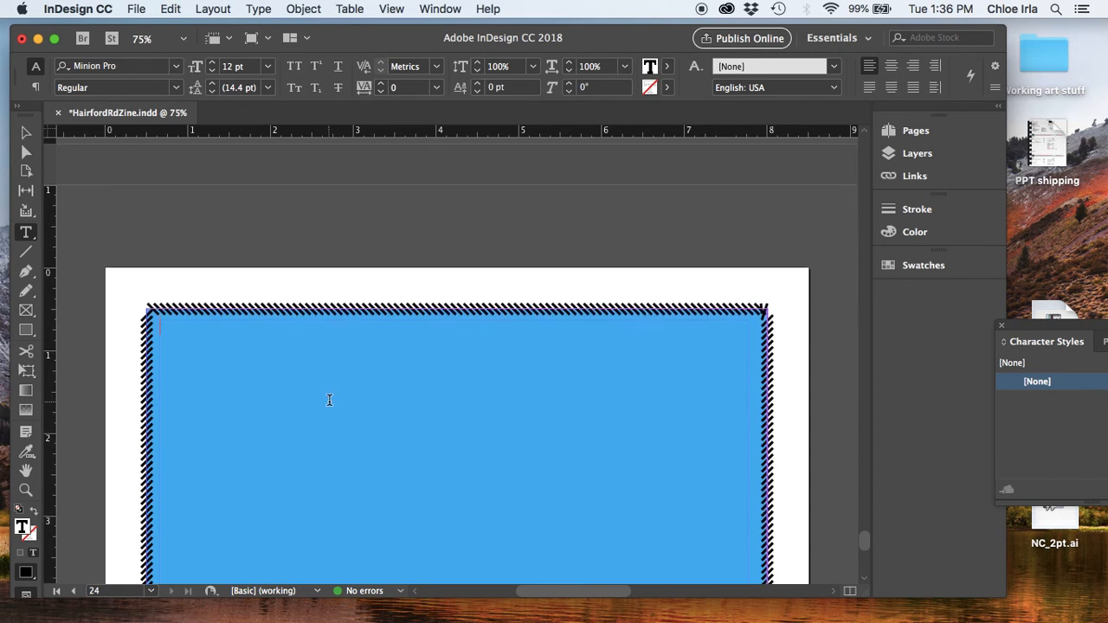
{"action": "scroll", "coordinate": [328, 394], "scroll_direction": "down", "scroll_amount": 2}
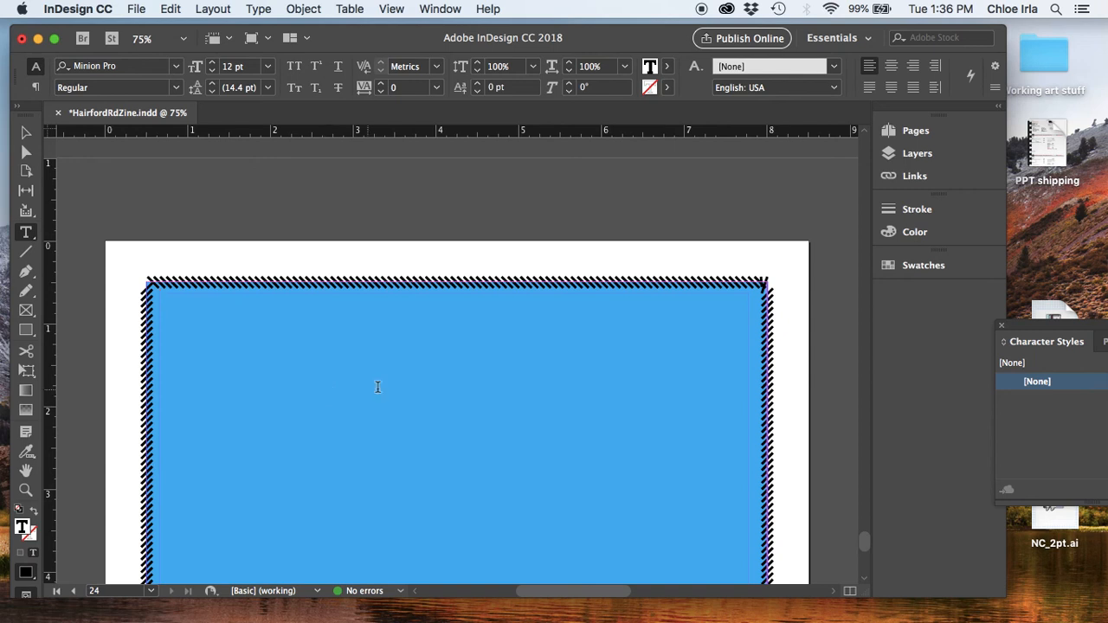
- Set the font to Chalet and enter "This is where I'm going to type my reflection!" a few lines below the frame's upper edge
{"action": "left_click", "coordinate": [176, 68]}
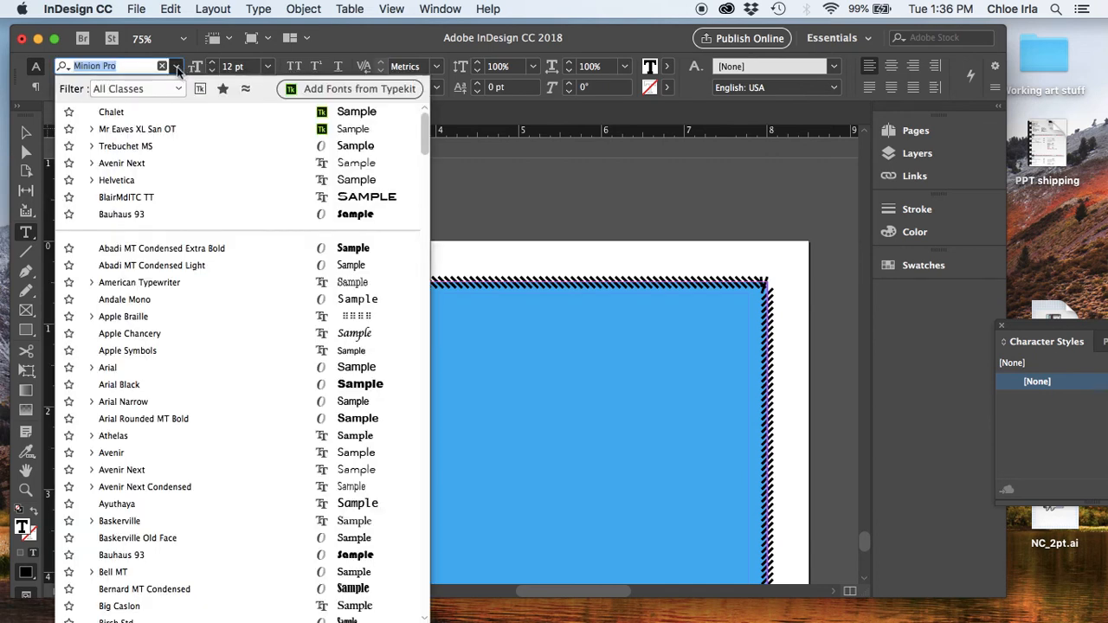
{"action": "left_click", "coordinate": [187, 113]}
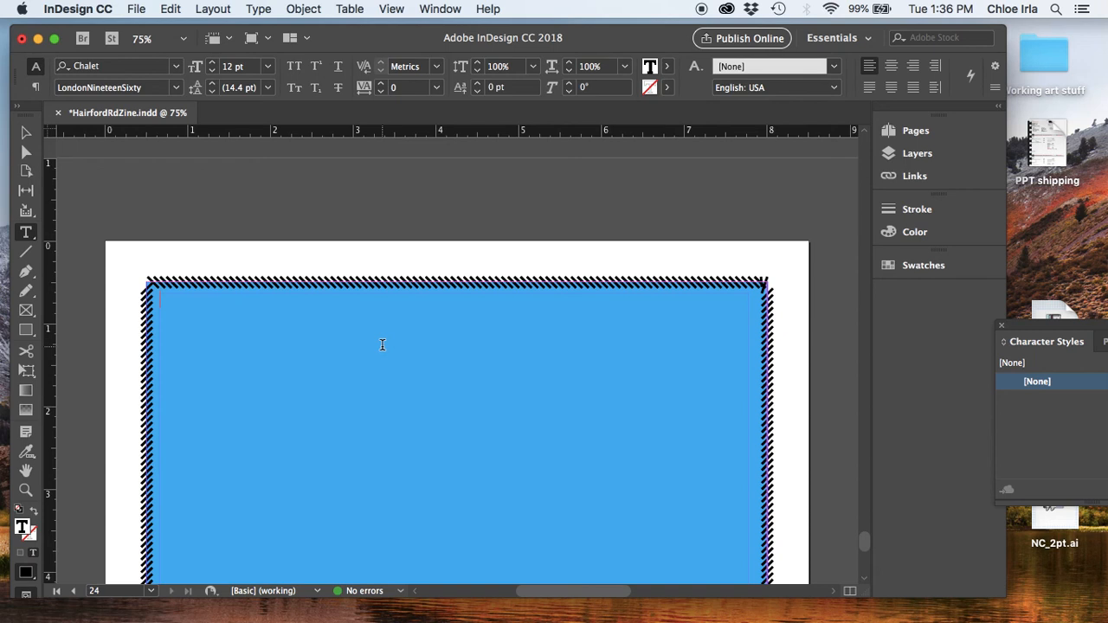
{"action": "key", "text": "Return"}
{"action": "key", "text": "Return"}
{"action": "type", "text": "This is wher"}
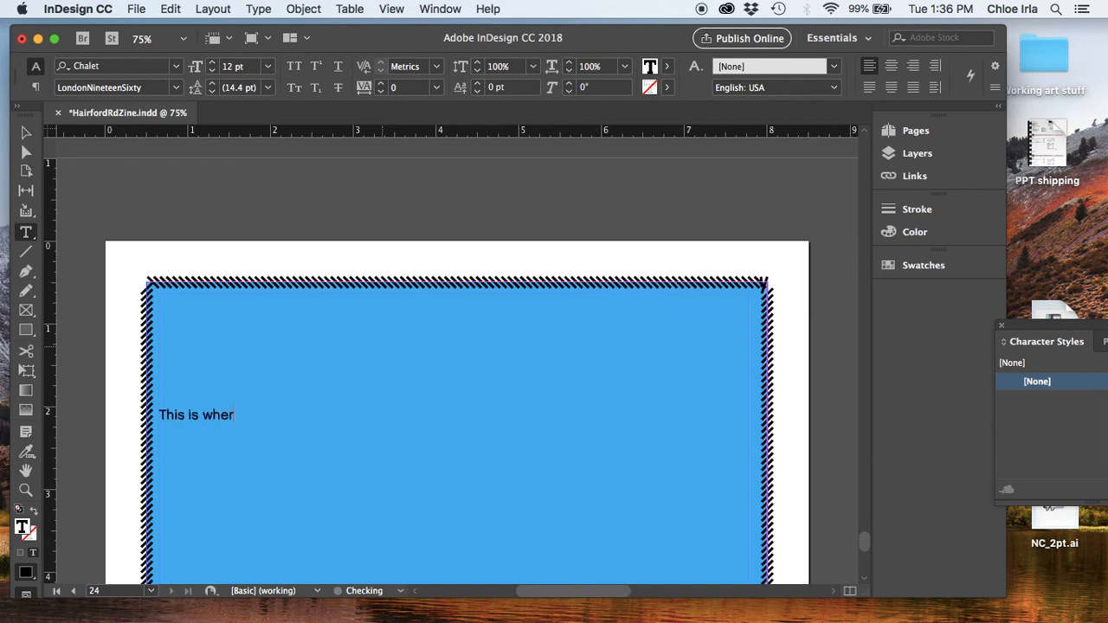
{"action": "type", "text": "e I'm going to type my reflection!"}
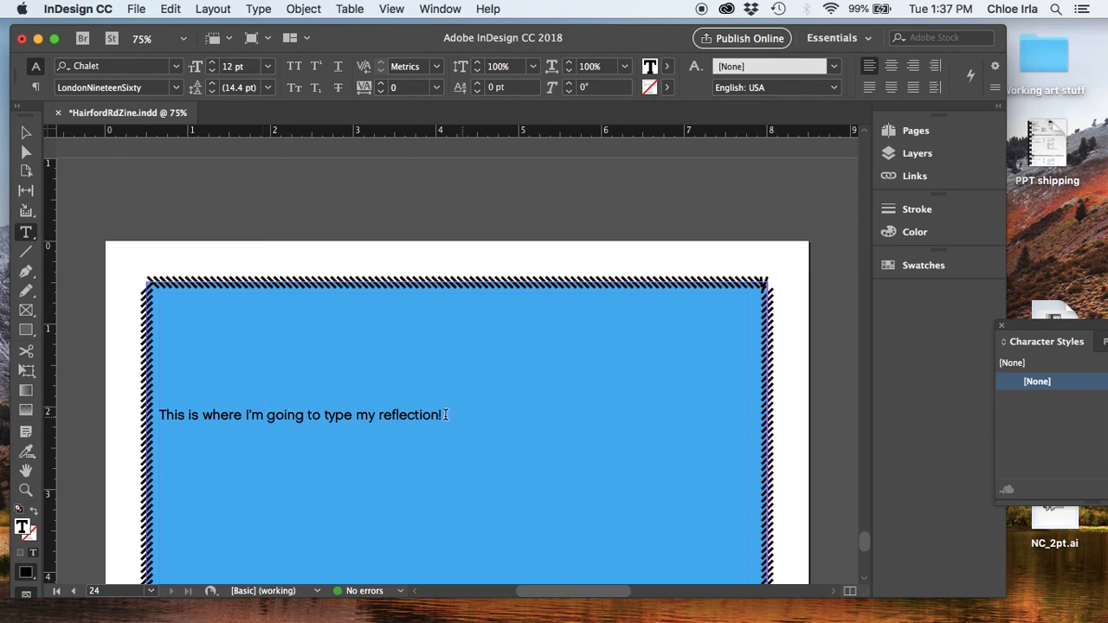
- Set the frame's empty first line to the Bernard MT Condensed font at 14 pt
{"action": "left_click", "coordinate": [396, 311]}
{"action": "left_click", "coordinate": [173, 66]}
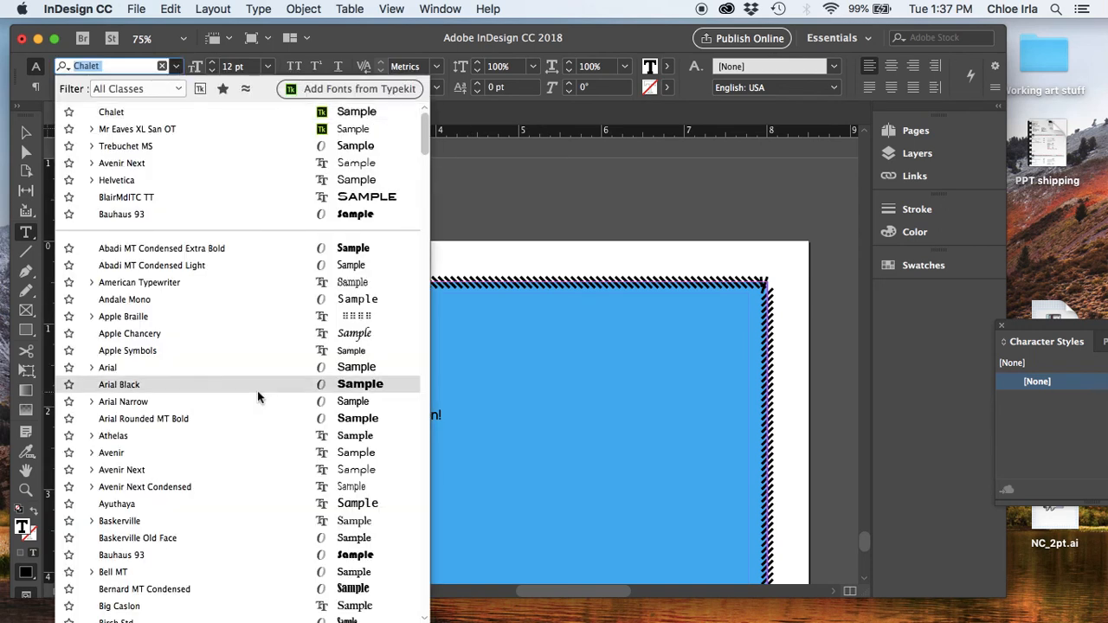
{"action": "scroll", "coordinate": [285, 451], "scroll_direction": "down", "scroll_amount": 3}
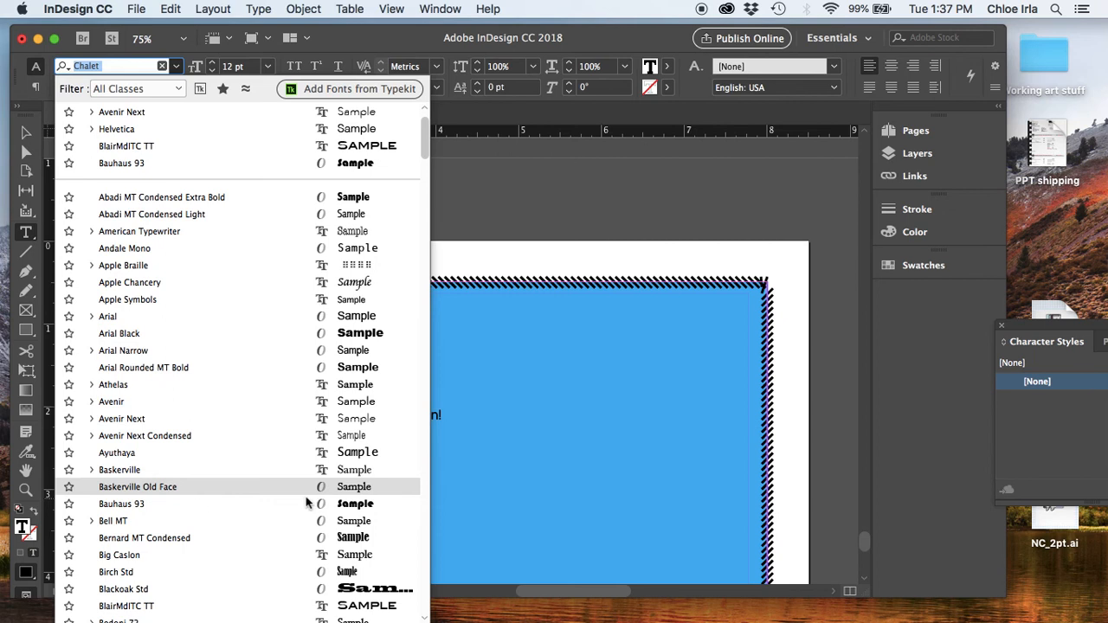
{"action": "left_click", "coordinate": [350, 542]}
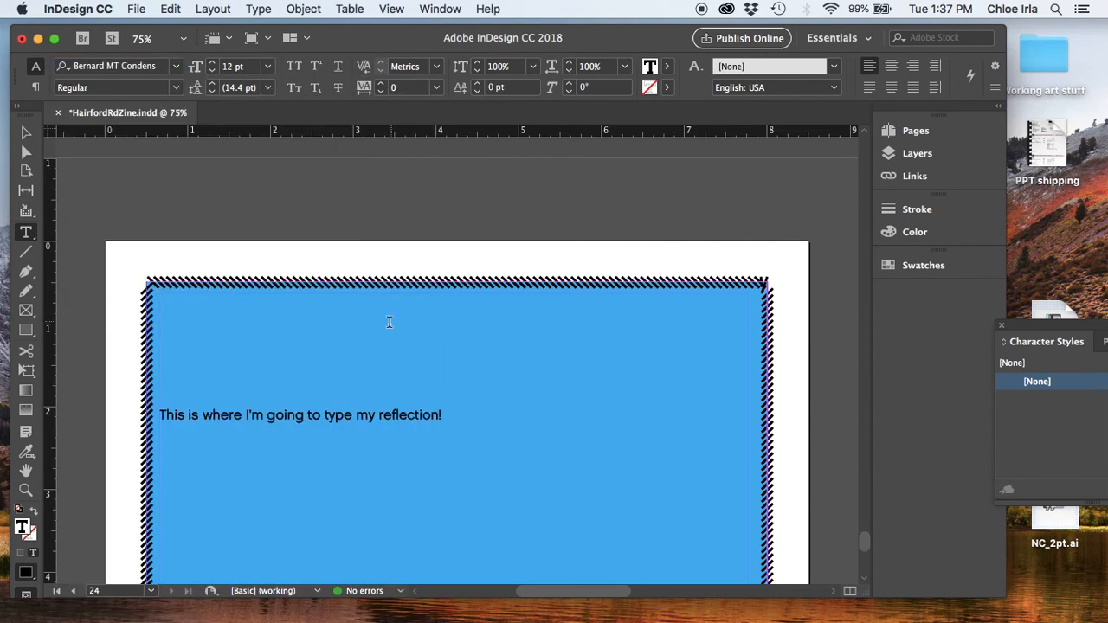
{"action": "left_click", "coordinate": [268, 66]}
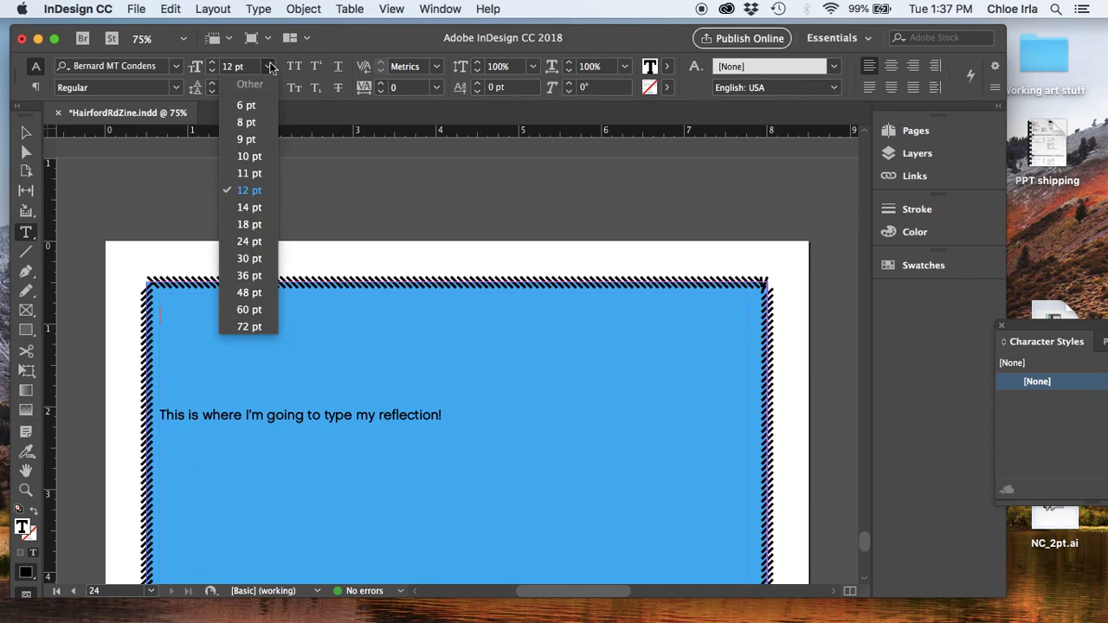
{"action": "left_click", "coordinate": [261, 208]}
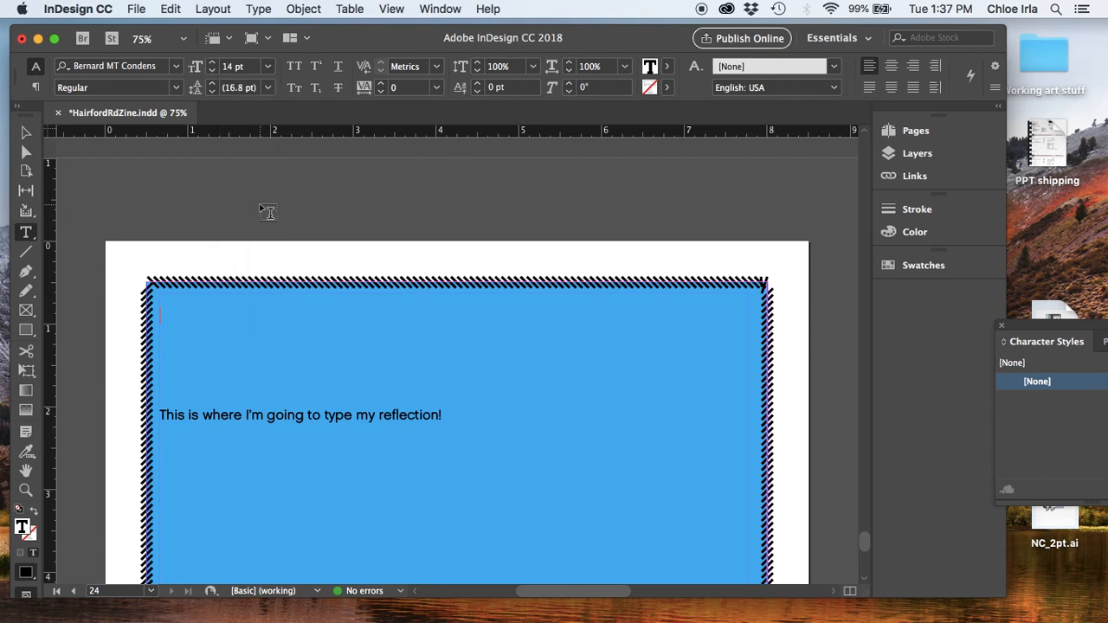
- Enter the title "Hairford Road" on the first line and centre it
{"action": "type", "text": "Hairf"}
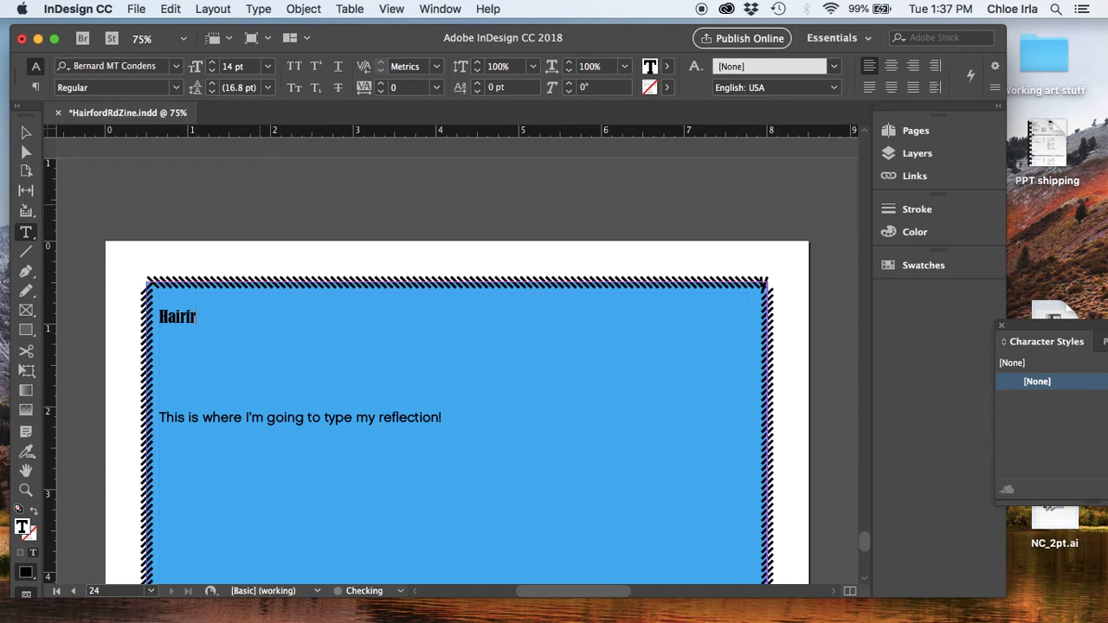
{"action": "type", "text": "ord Road"}
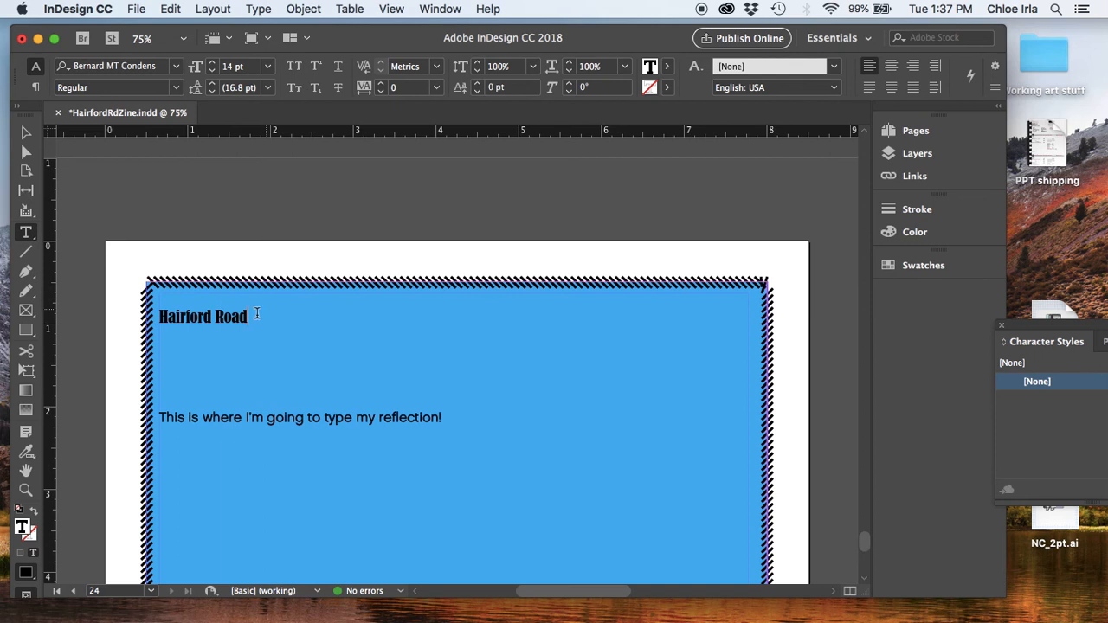
{"action": "left_click_drag", "start_coordinate": [252, 317], "coordinate": [157, 317]}
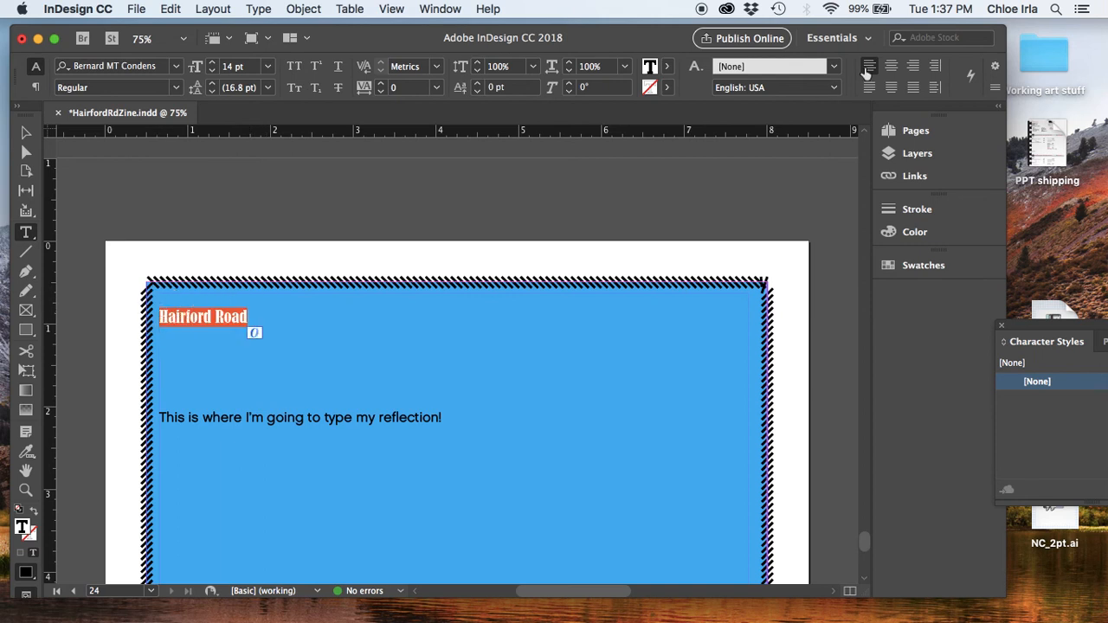
{"action": "left_click", "coordinate": [891, 66]}
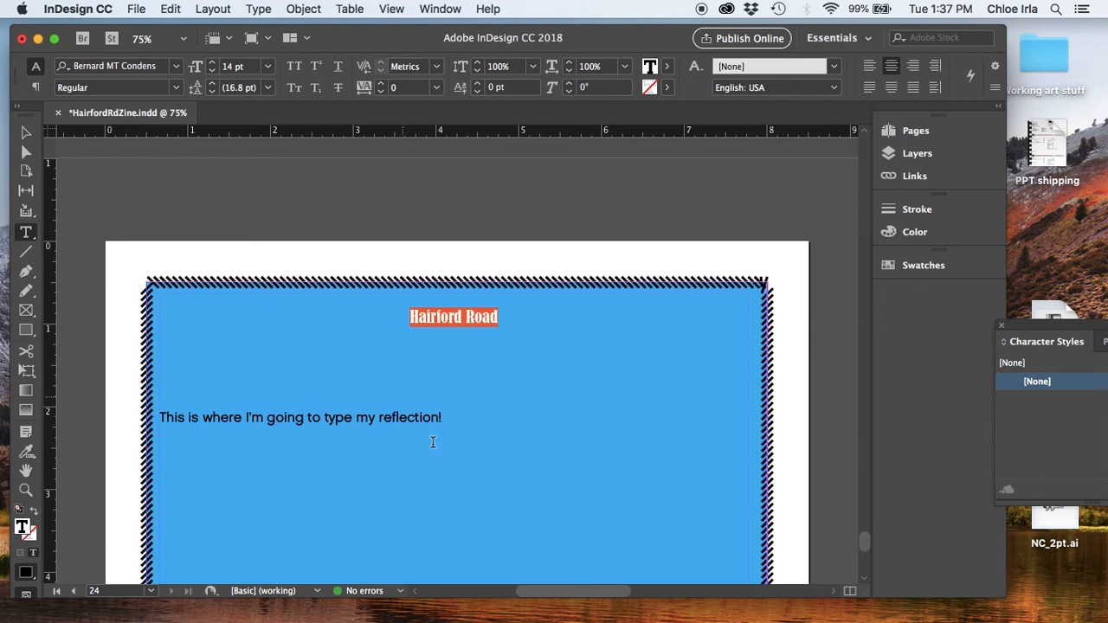
- Examine the reflection text and the whole bordered page from its title down to the lower border
{"action": "left_click_drag", "start_coordinate": [449, 419], "coordinate": [155, 417]}
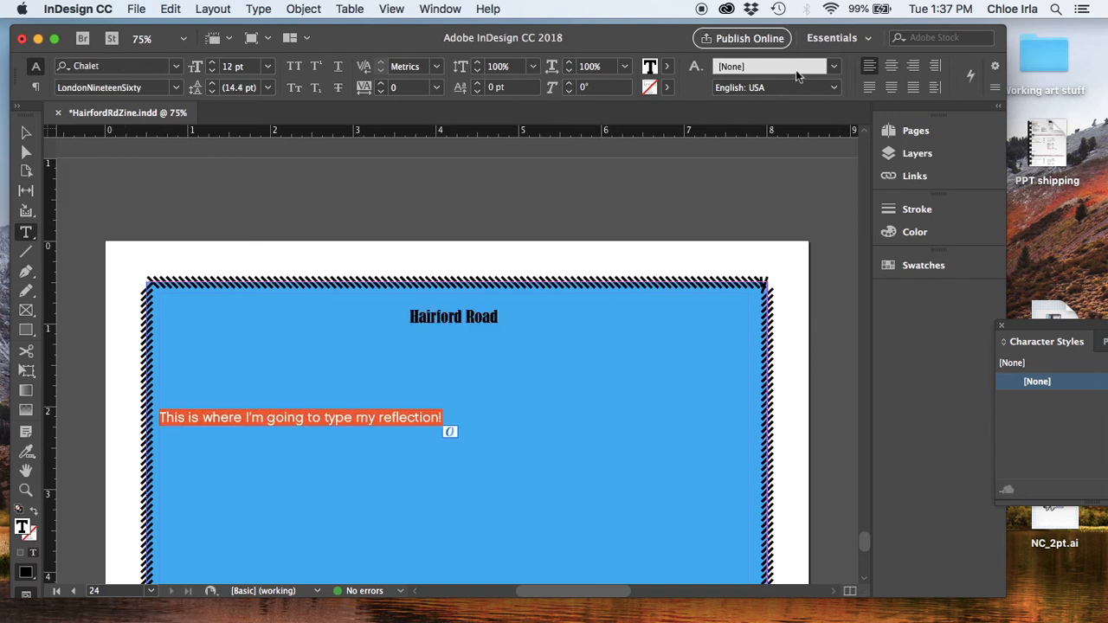
{"action": "scroll", "coordinate": [505, 299], "scroll_direction": "down", "scroll_amount": 5}
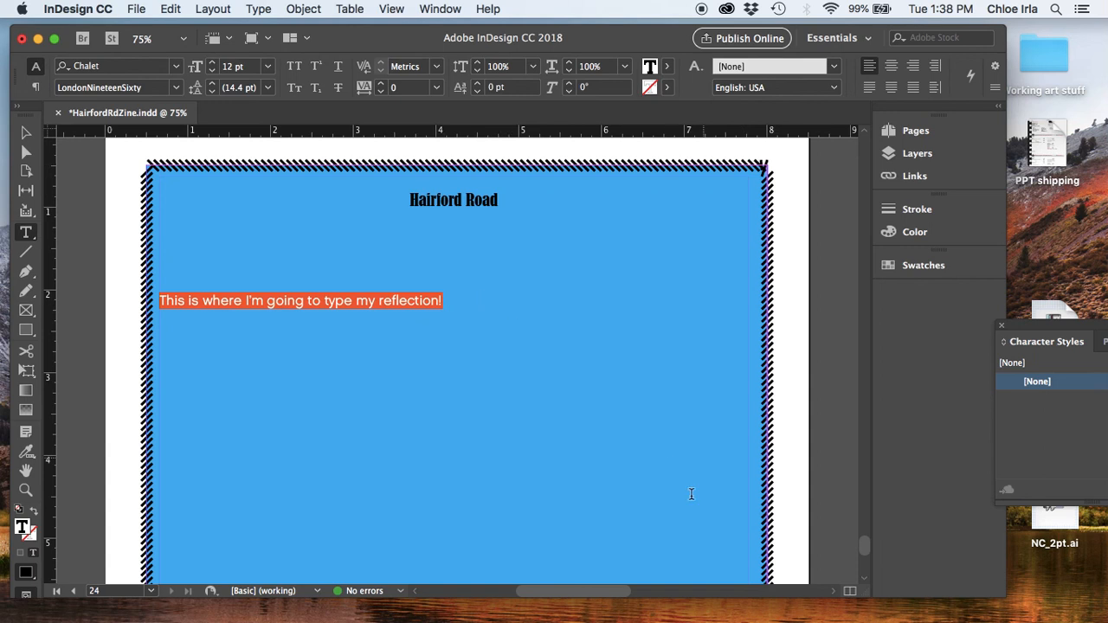
{"action": "scroll", "coordinate": [662, 447], "scroll_direction": "down", "scroll_amount": 10}
{"action": "scroll", "coordinate": [666, 451], "scroll_direction": "down", "scroll_amount": 6}
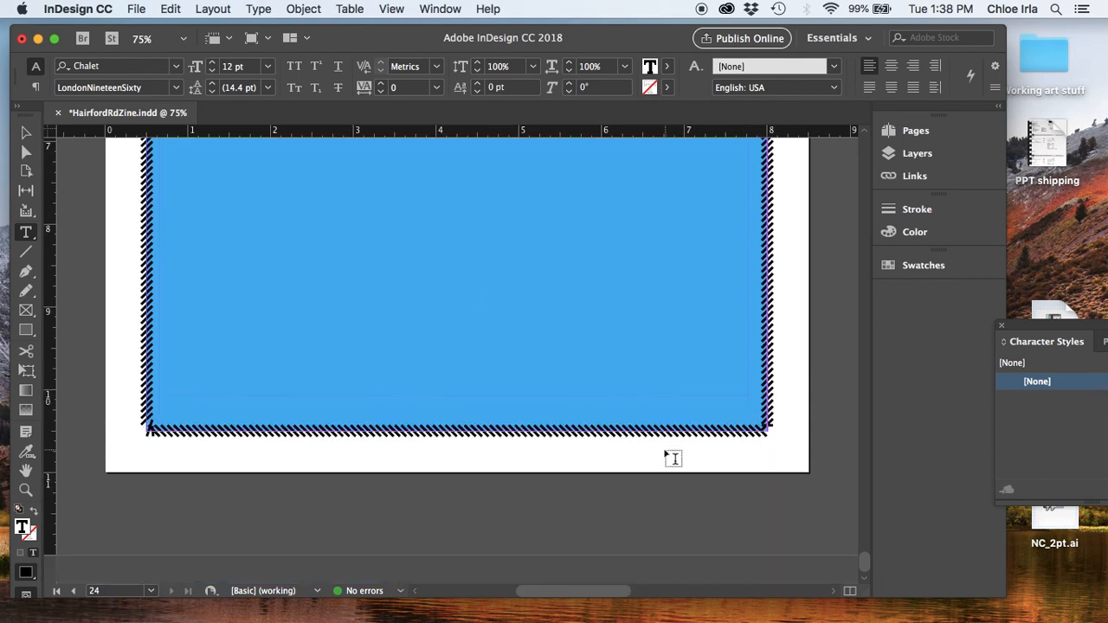
{"action": "scroll", "coordinate": [624, 312], "scroll_direction": "up", "scroll_amount": 13}
{"action": "scroll", "coordinate": [546, 284], "scroll_direction": "up", "scroll_amount": 5}
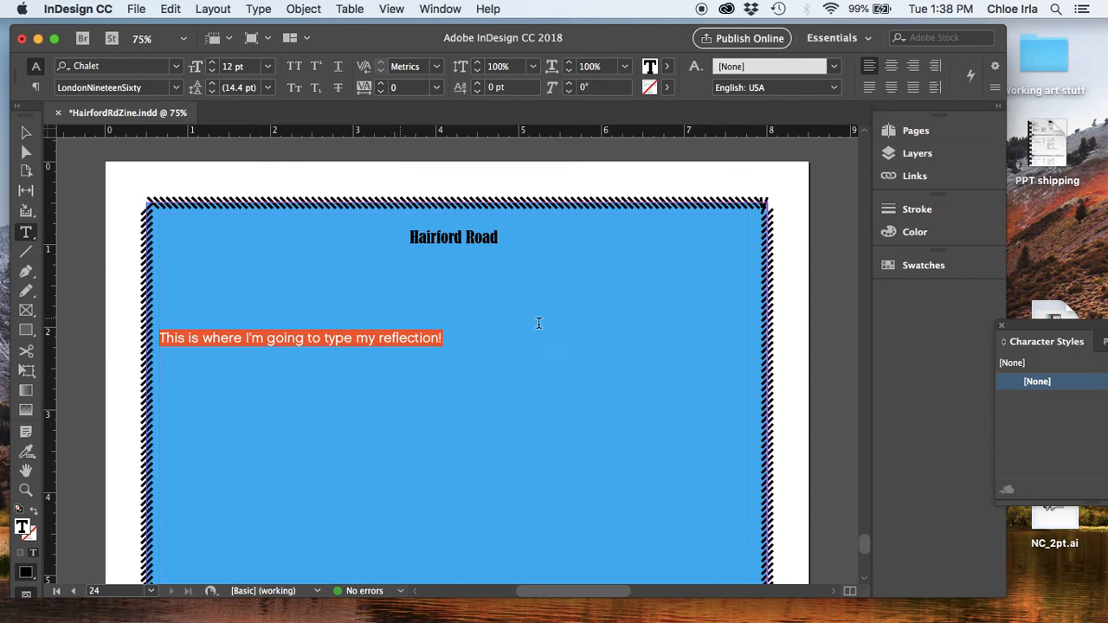
{"action": "left_click", "coordinate": [475, 338]}
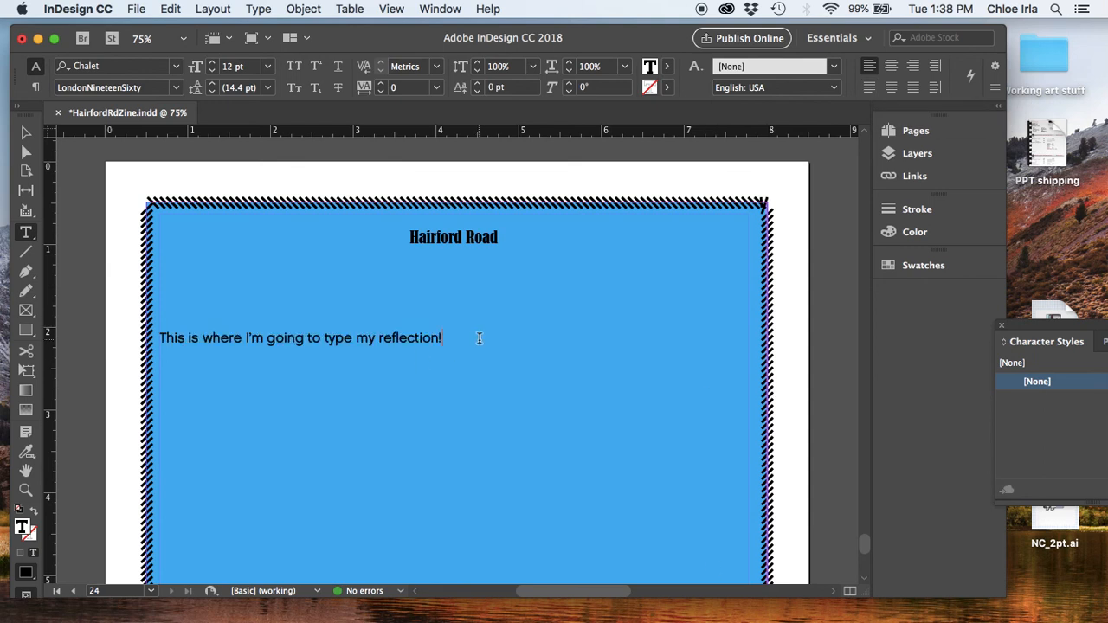
{"action": "scroll", "coordinate": [479, 339], "scroll_direction": "down", "scroll_amount": 1}
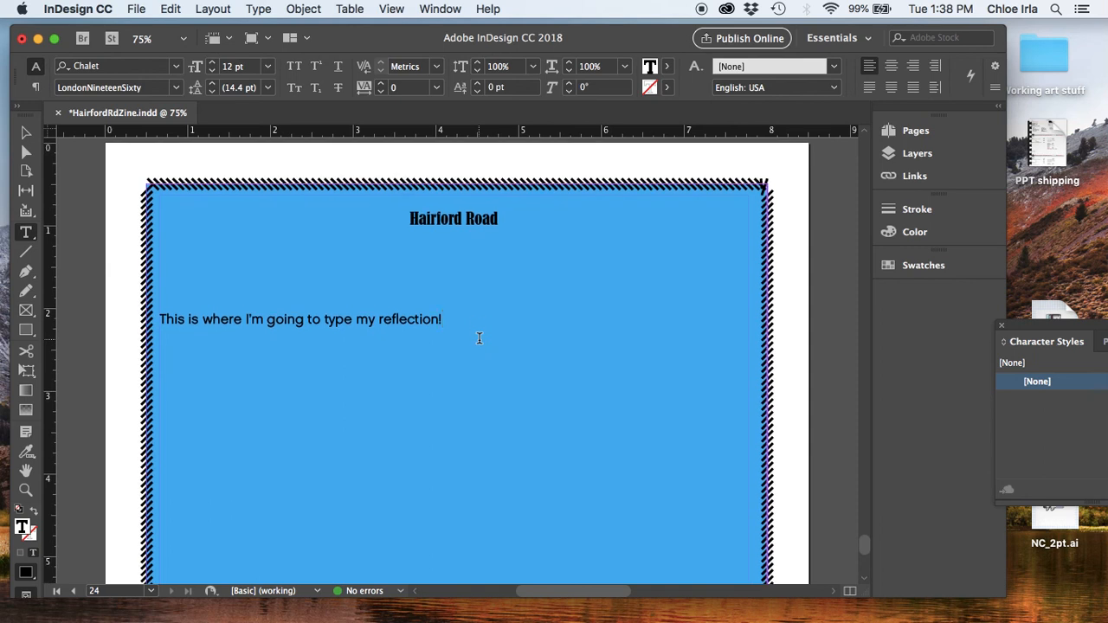
{"action": "scroll", "coordinate": [479, 339], "scroll_direction": "down", "scroll_amount": 4}
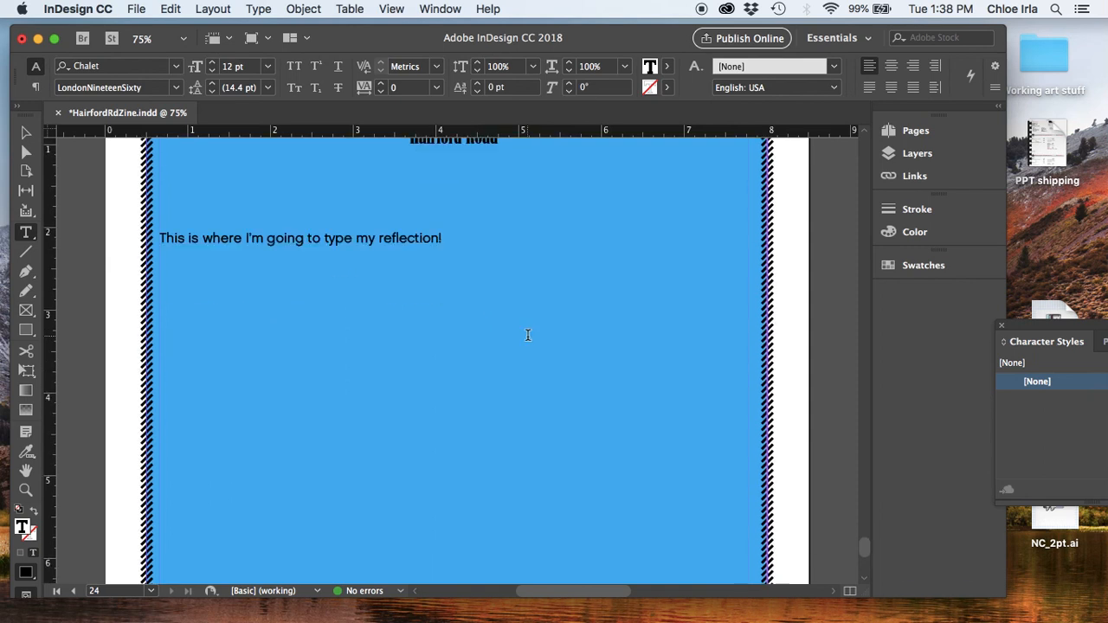
{"action": "scroll", "coordinate": [526, 337], "scroll_direction": "up", "scroll_amount": 3}
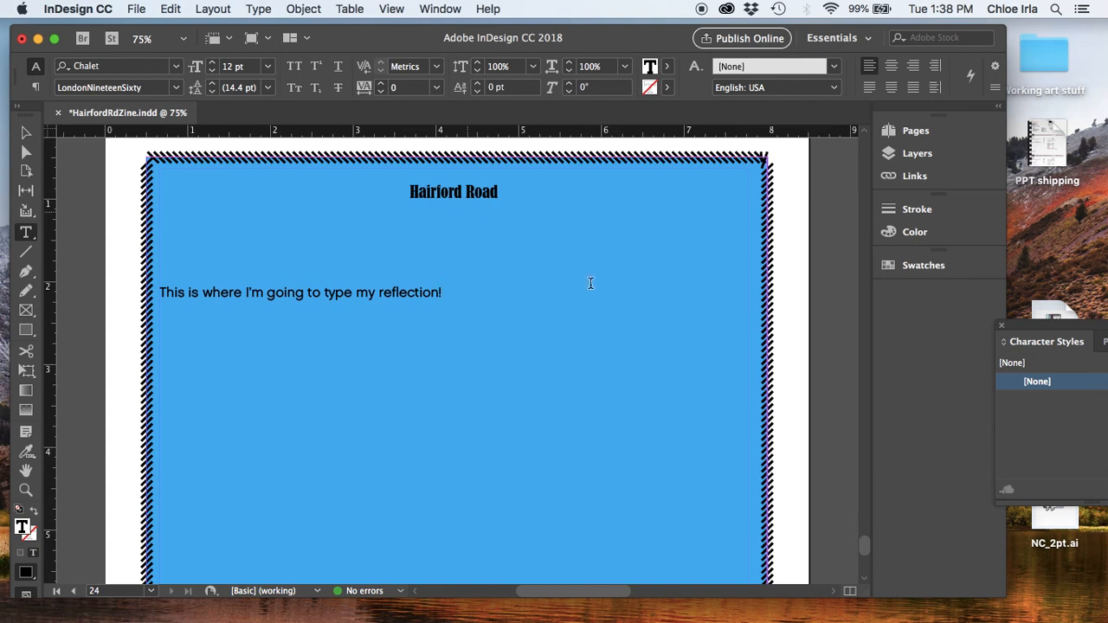
- Go from the last page of the zine back to page 1
{"action": "scroll", "coordinate": [662, 325], "scroll_direction": "up", "scroll_amount": 3}
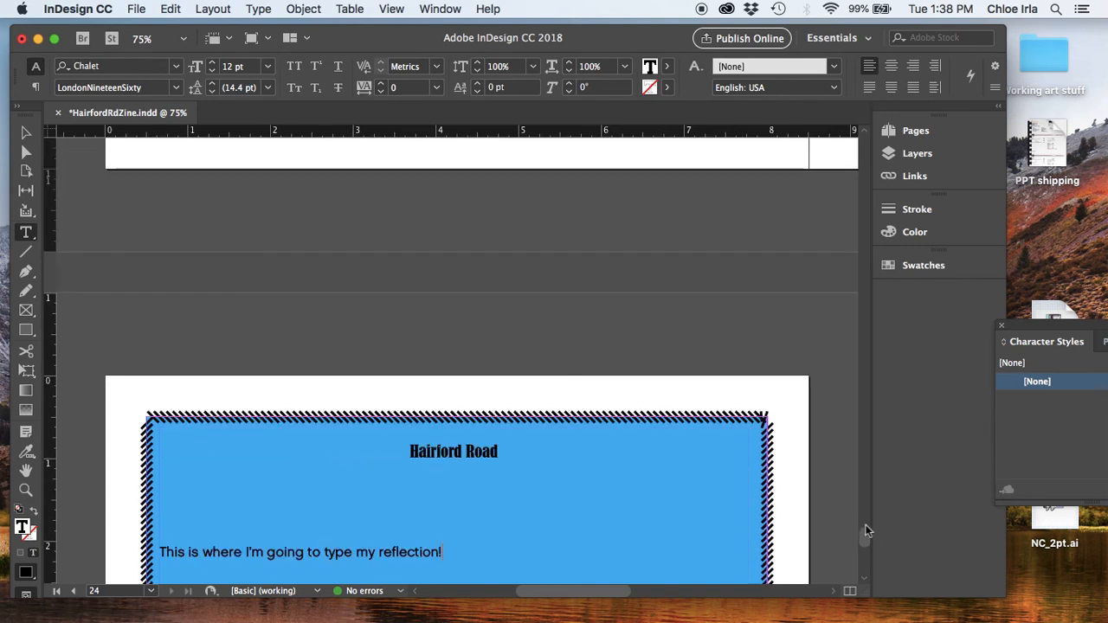
{"action": "left_click_drag", "start_coordinate": [866, 524], "coordinate": [863, 151]}
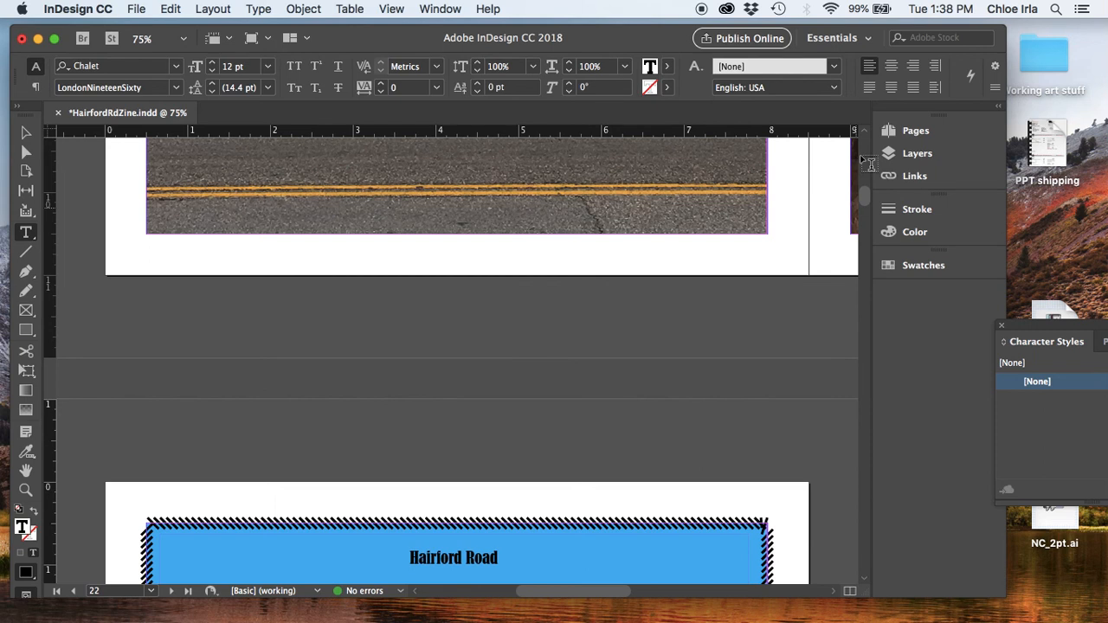
{"action": "scroll", "coordinate": [911, 143], "scroll_direction": "up", "scroll_amount": 20}
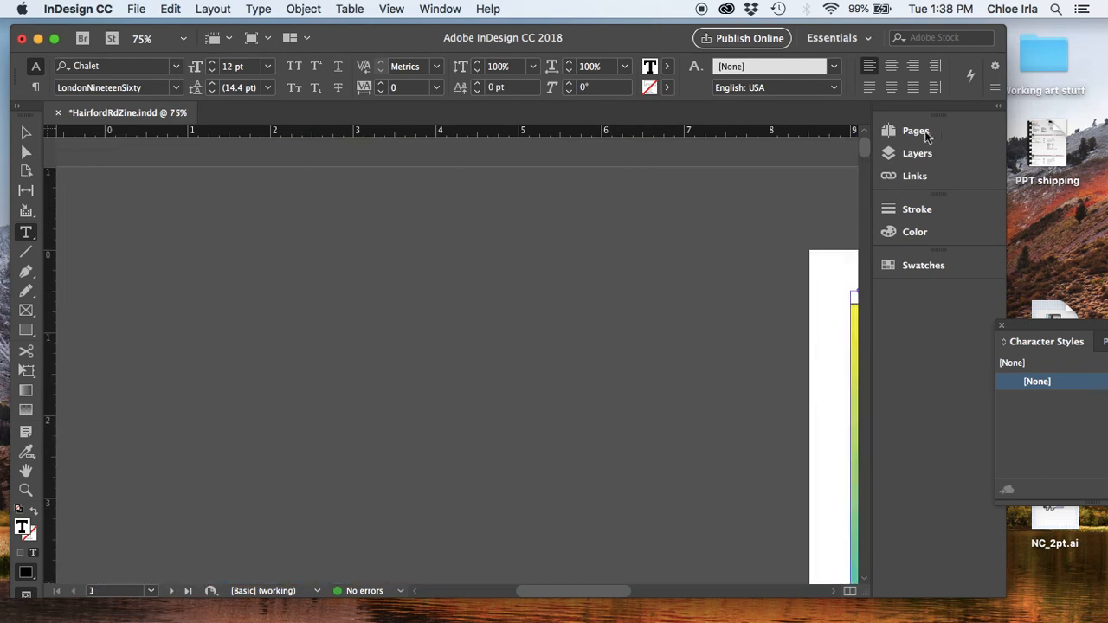
{"action": "left_click", "coordinate": [923, 131]}
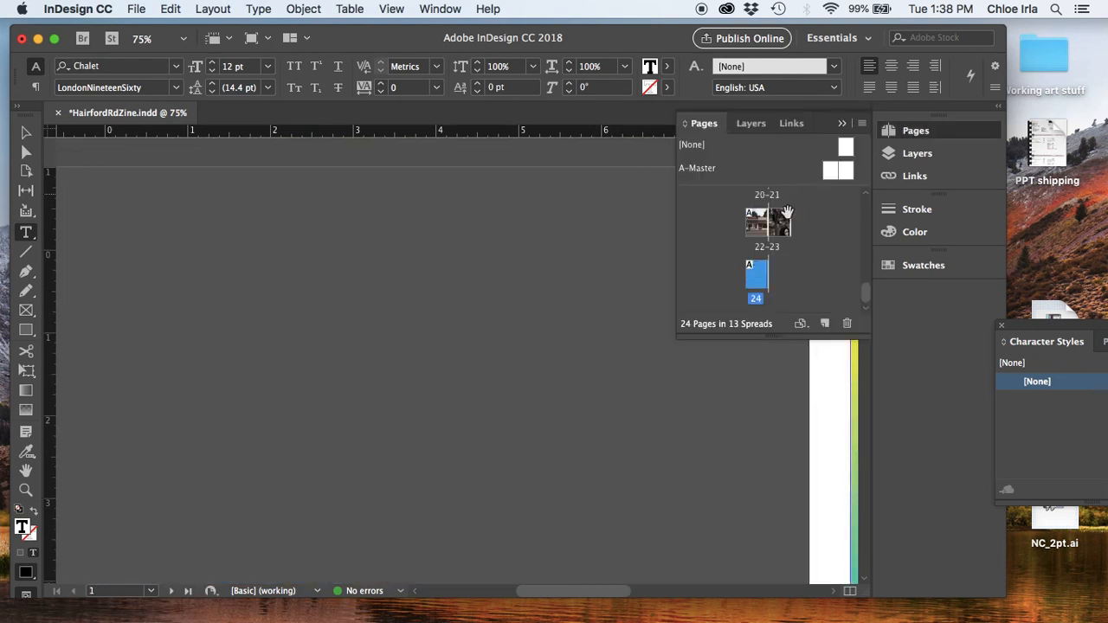
{"action": "left_click", "coordinate": [861, 268]}
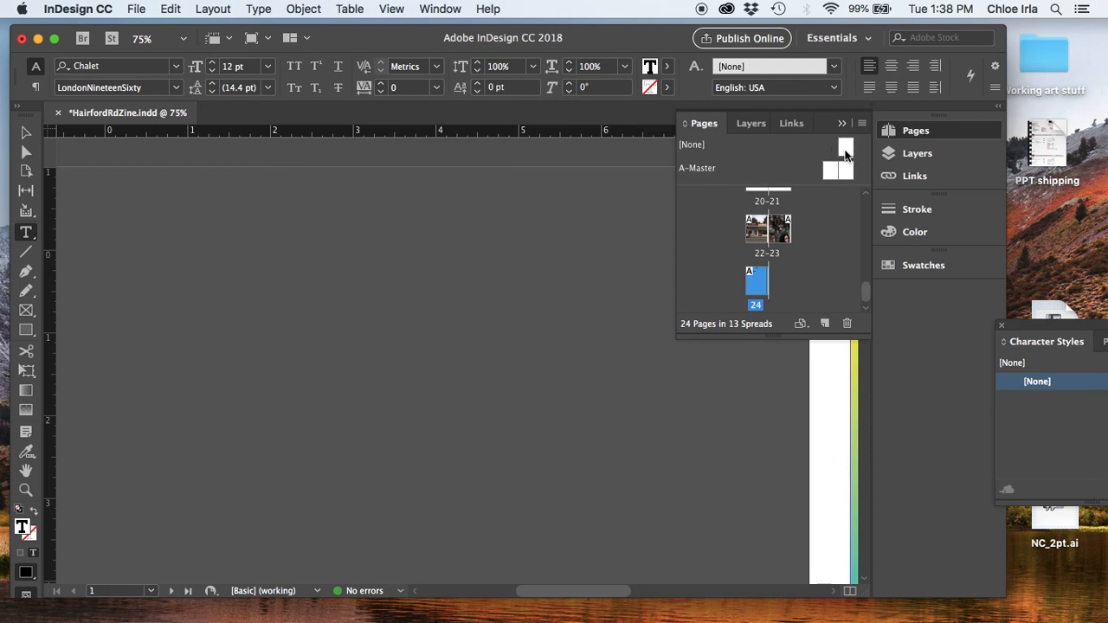
{"action": "scroll", "coordinate": [770, 242], "scroll_direction": "up", "scroll_amount": 10}
{"action": "left_click", "coordinate": [783, 212]}
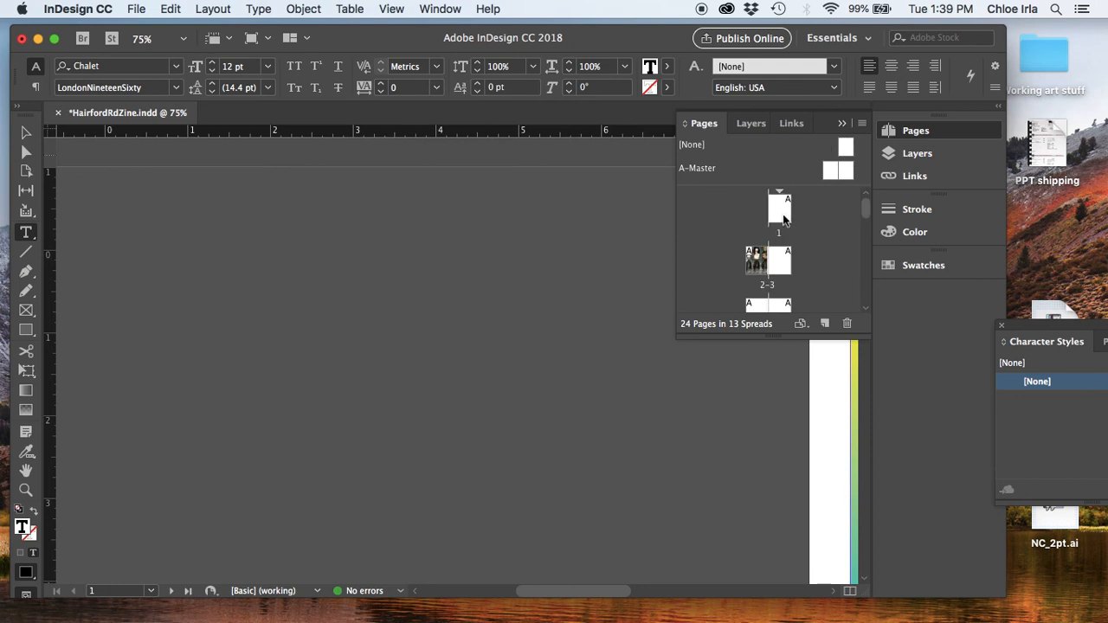
{"action": "double_click", "coordinate": [784, 214]}
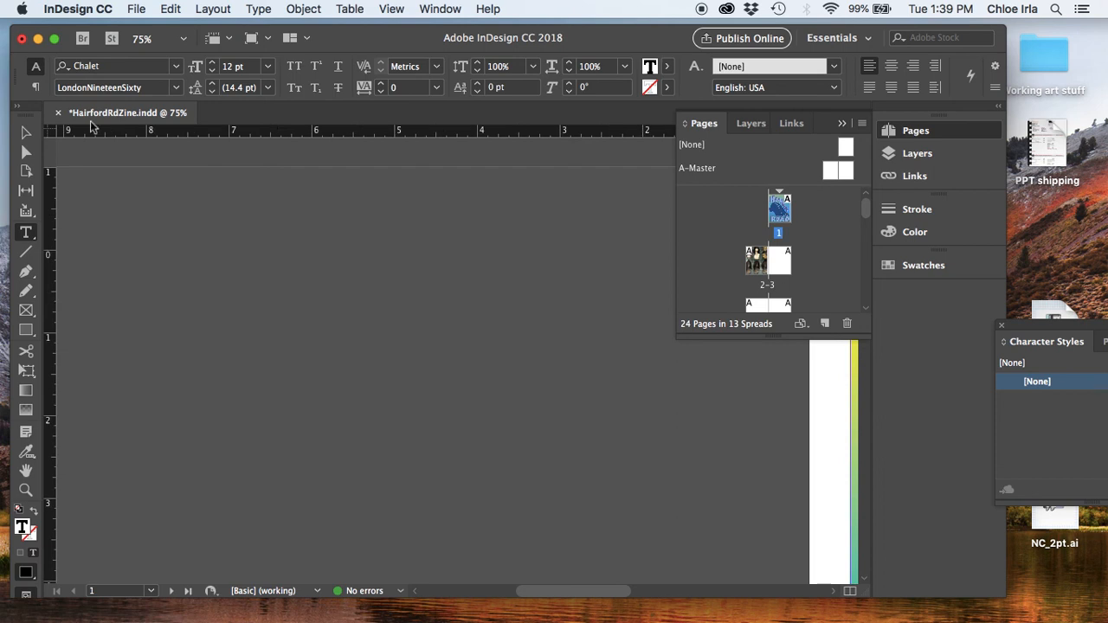
- Set the document's display performance to Typical Display, with the lower part of the cover page in view
{"action": "left_click", "coordinate": [26, 131]}
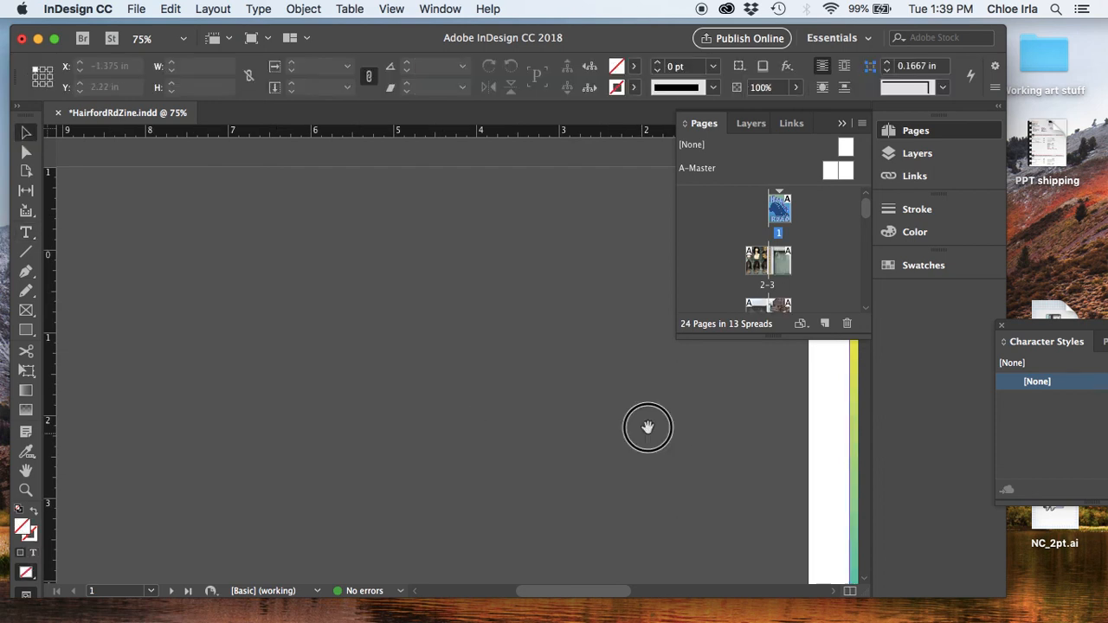
{"action": "left_click_drag", "start_coordinate": [648, 428], "coordinate": [95, 209]}
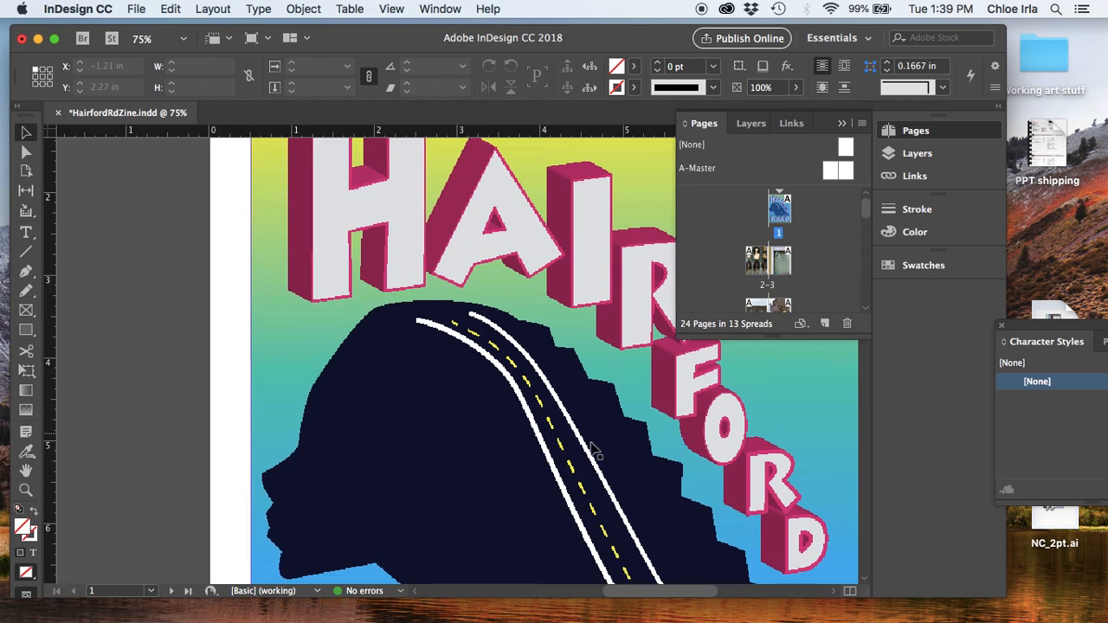
{"action": "scroll", "coordinate": [191, 381], "scroll_direction": "down", "scroll_amount": 3}
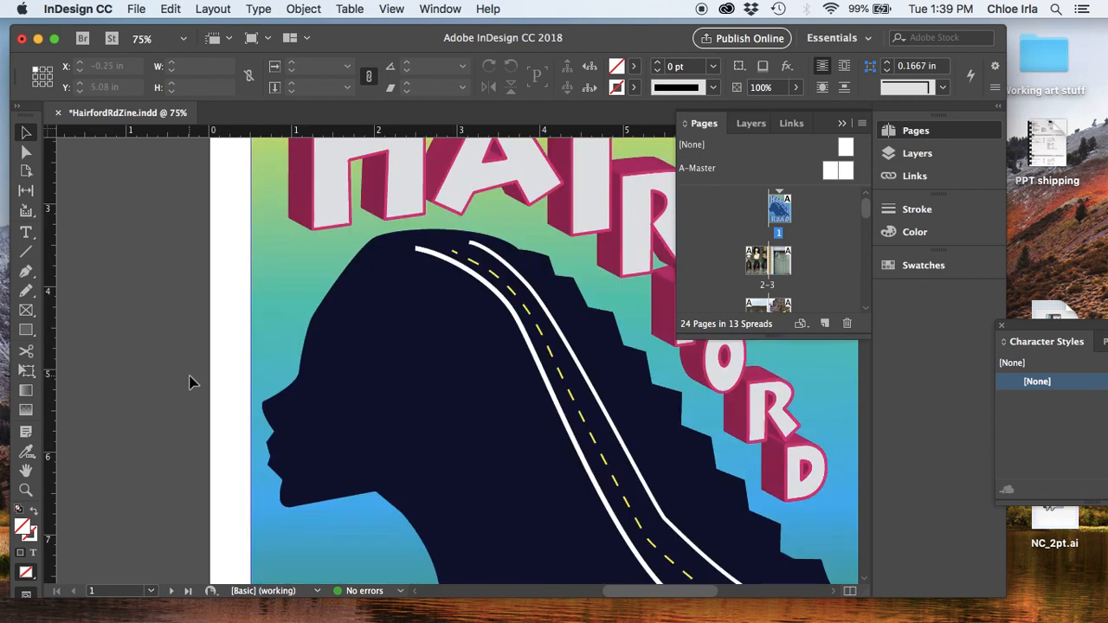
{"action": "scroll", "coordinate": [190, 381], "scroll_direction": "down", "scroll_amount": 10}
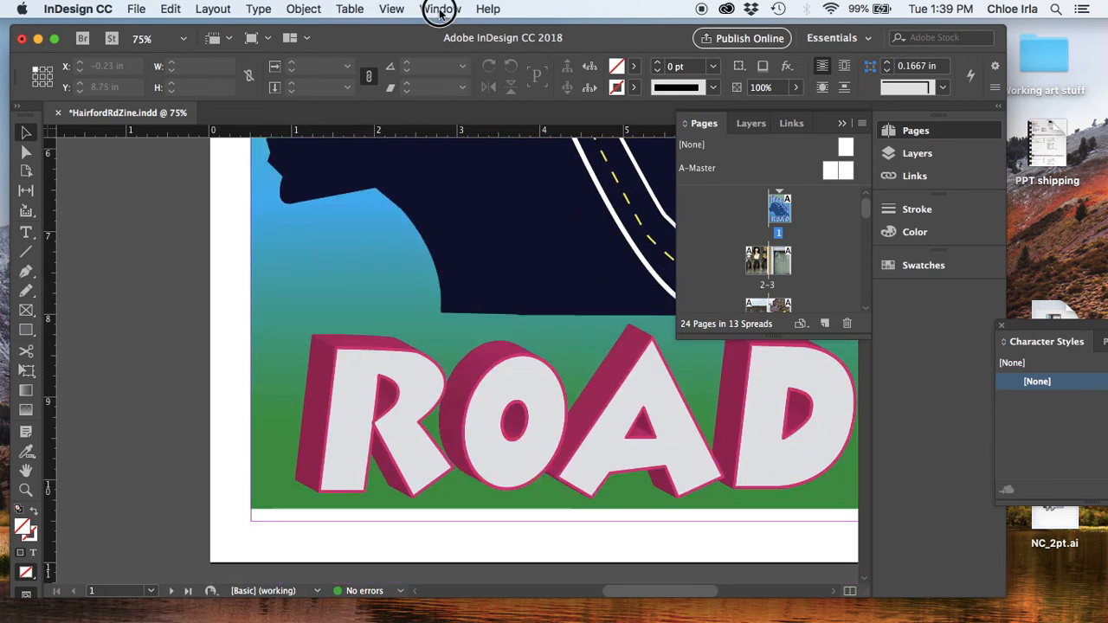
{"action": "left_click", "coordinate": [439, 11]}
{"action": "mouse_move", "coordinate": [391, 9]}
{"action": "mouse_move", "coordinate": [447, 270]}
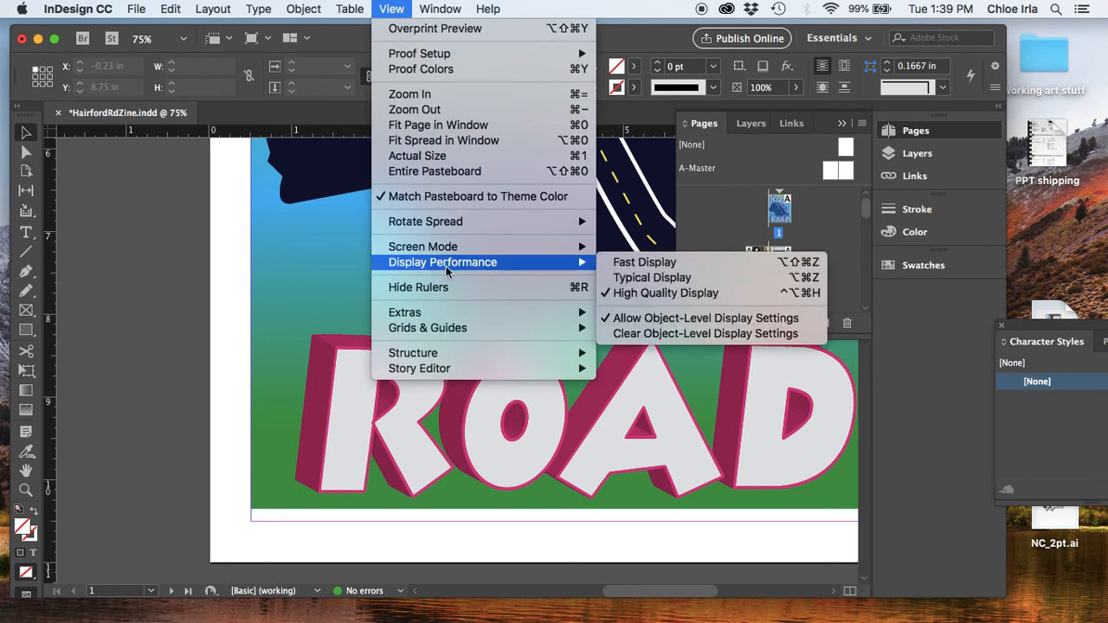
{"action": "left_click", "coordinate": [686, 278]}
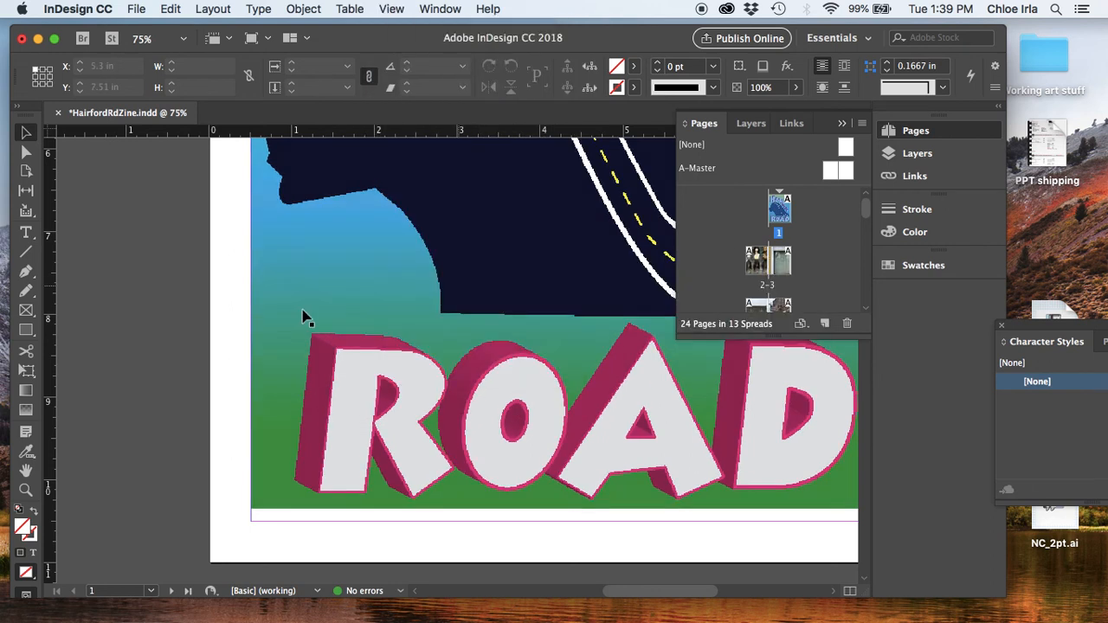
{"action": "left_click", "coordinate": [554, 329]}
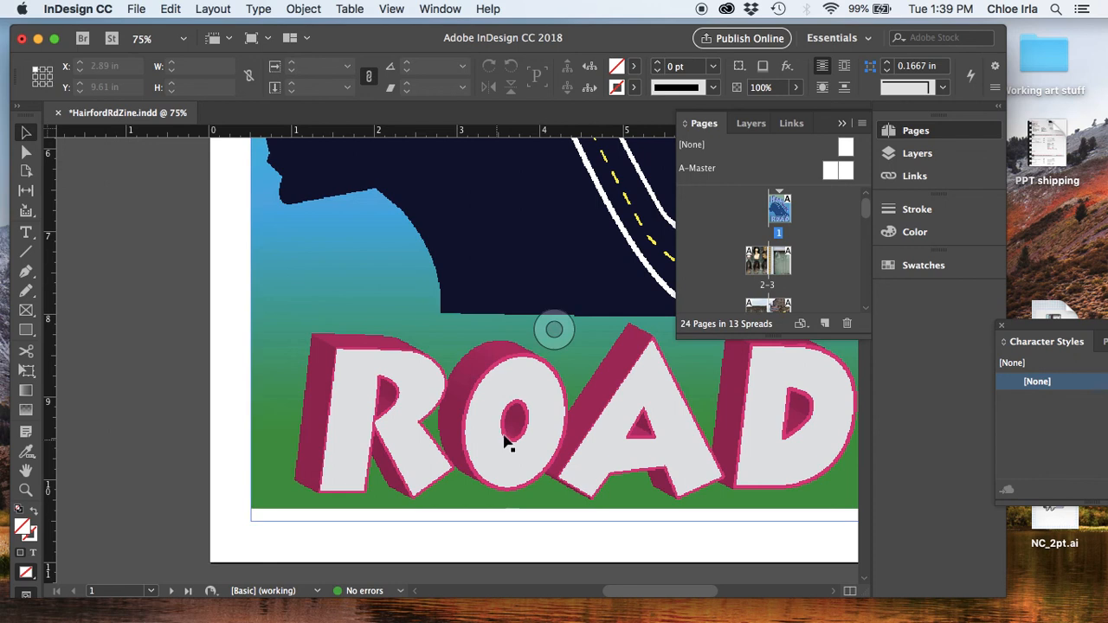
- Draw a text frame about 2.68 by 0.24 in below the cover's ROAD lettering and set its font to Chalet
{"action": "scroll", "coordinate": [506, 442], "scroll_direction": "down", "scroll_amount": 3}
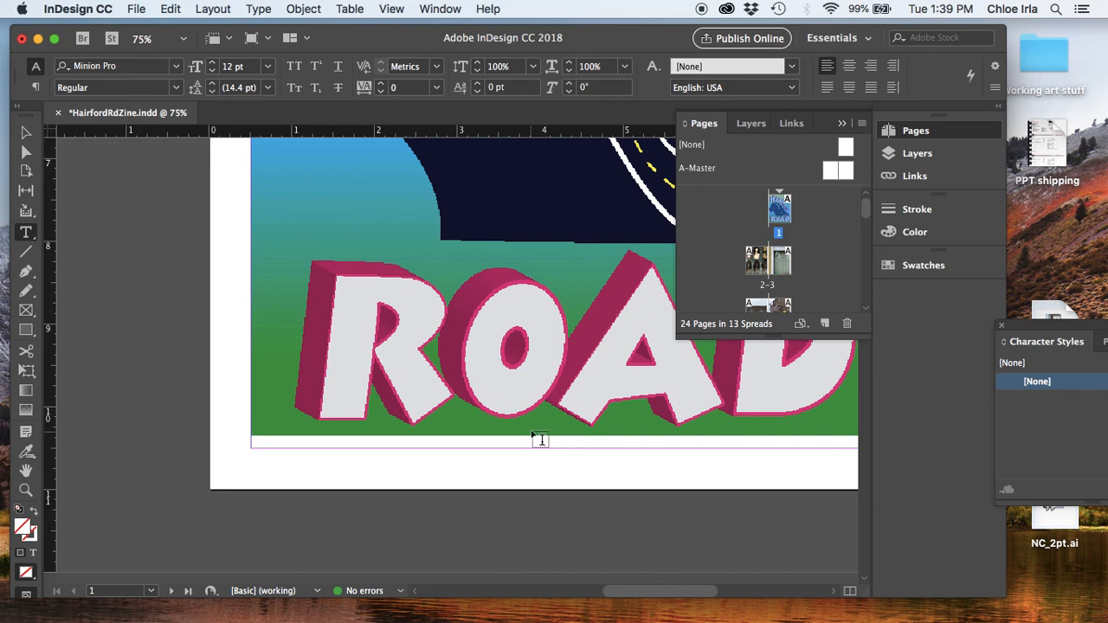
{"action": "left_click_drag", "start_coordinate": [516, 430], "coordinate": [740, 452]}
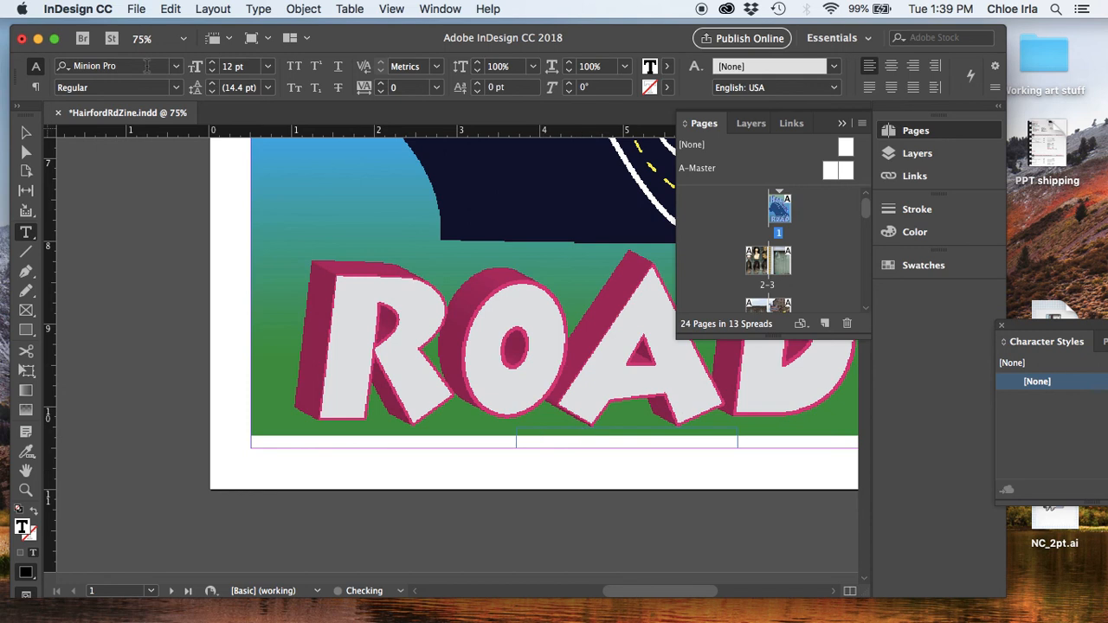
{"action": "left_click", "coordinate": [177, 66]}
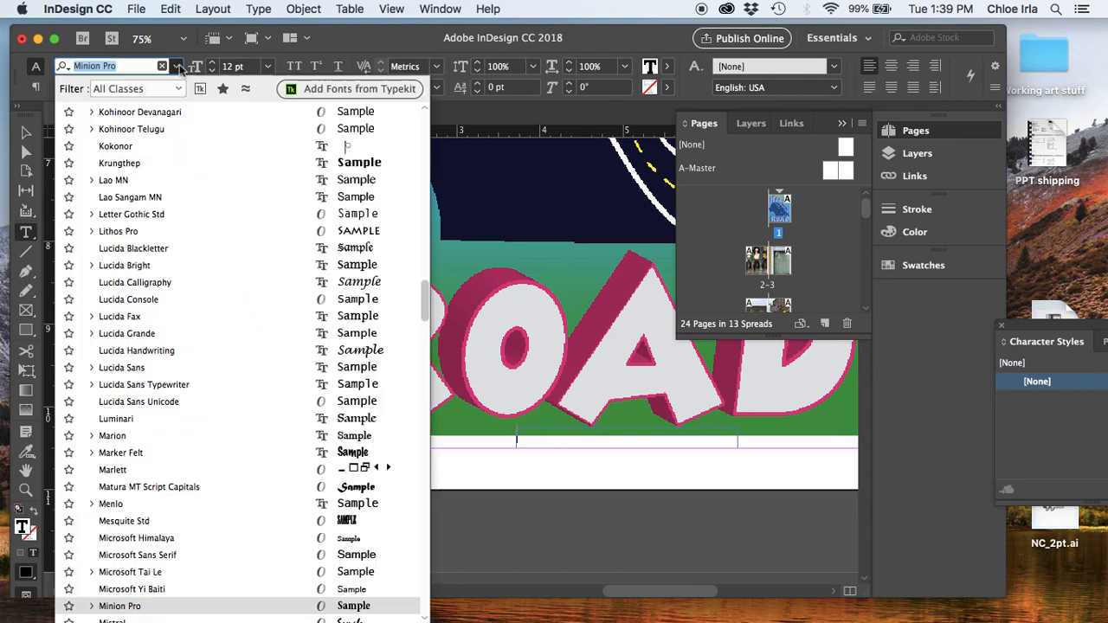
{"action": "scroll", "coordinate": [164, 147], "scroll_direction": "up", "scroll_amount": 10}
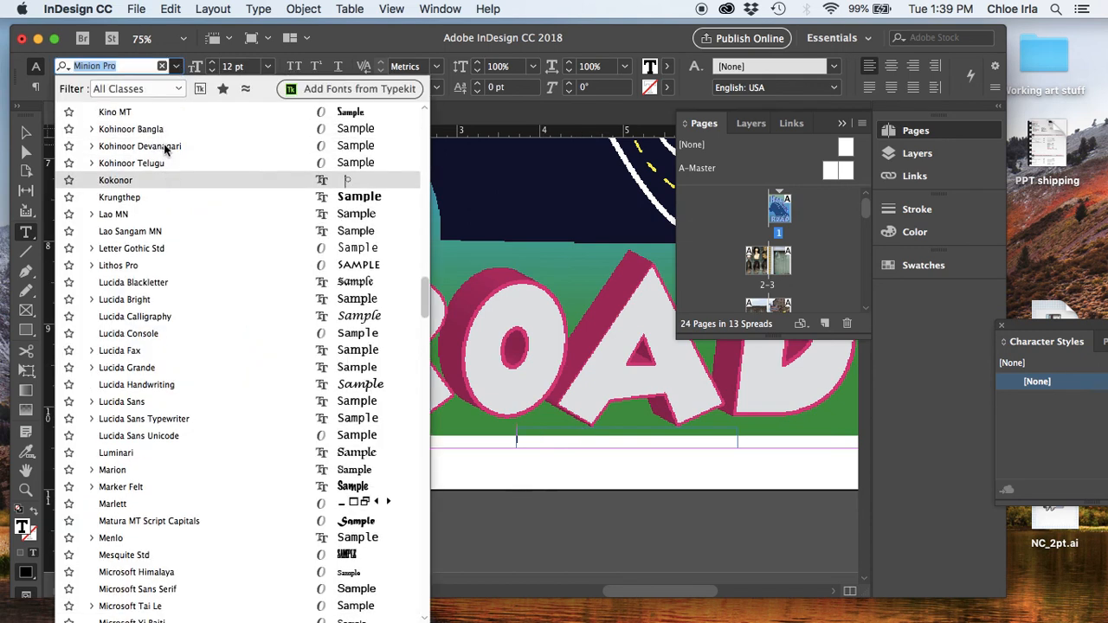
{"action": "scroll", "coordinate": [165, 149], "scroll_direction": "up", "scroll_amount": 15}
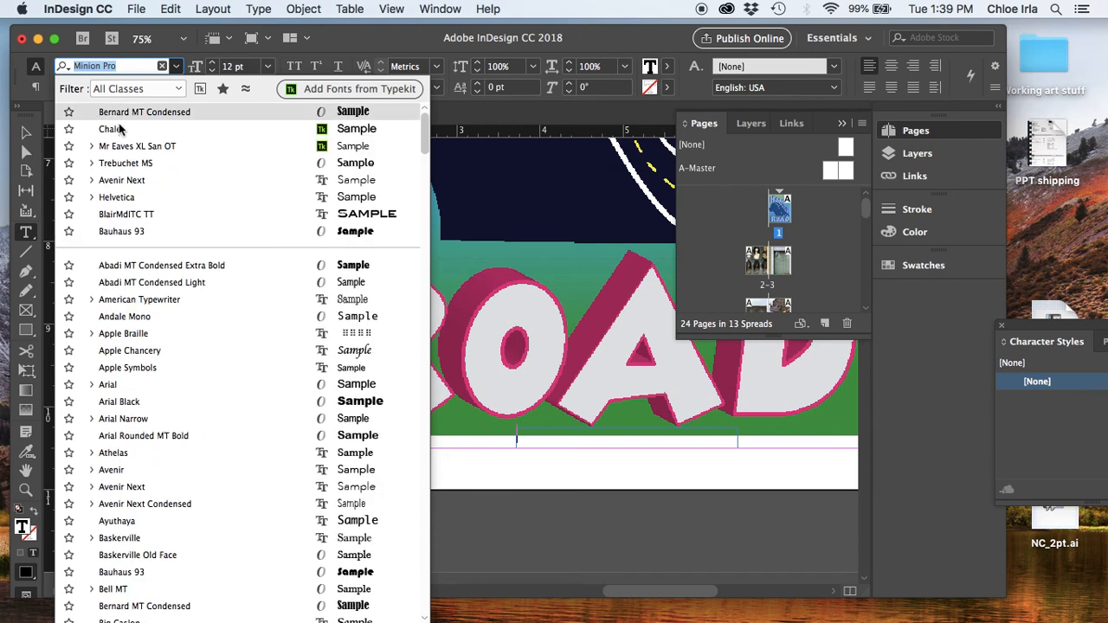
{"action": "left_click", "coordinate": [370, 129]}
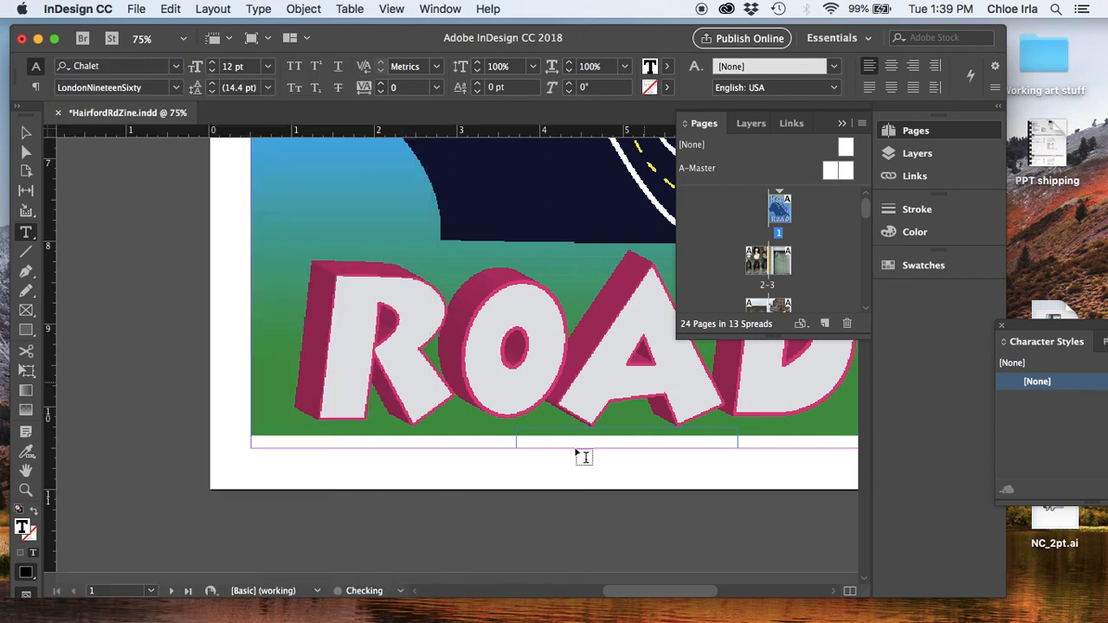
- Enter a copyright line with the © symbol, the author's full name and 2018, and move its frame to X 6.66 in, Y 10.31 in
{"action": "left_click", "coordinate": [568, 432]}
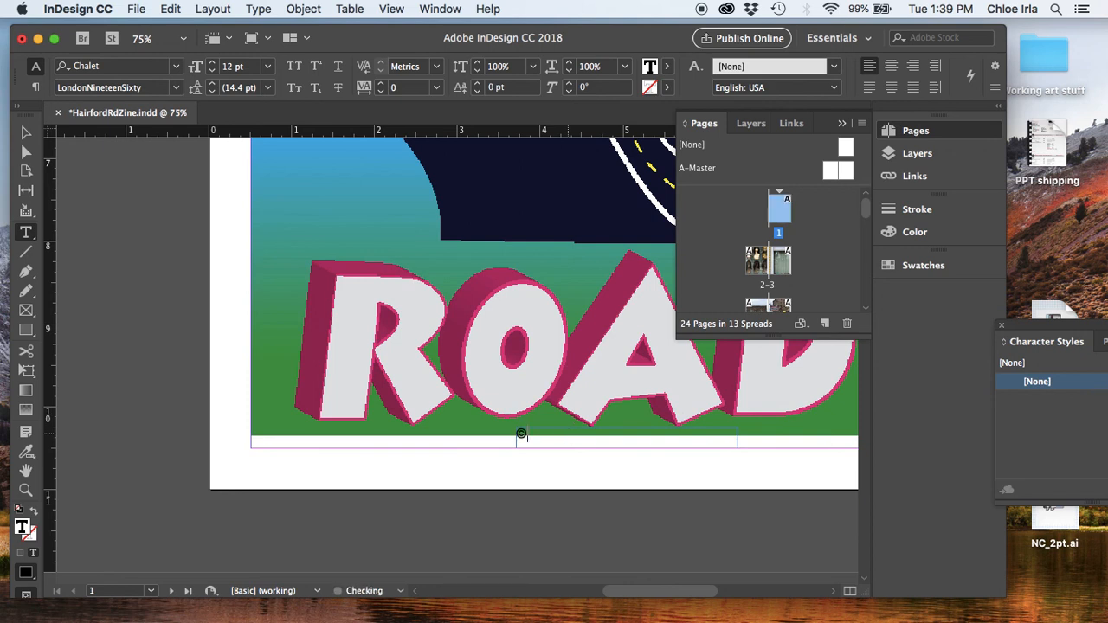
{"action": "type", "text": "© Chloe Irla, 2018"}
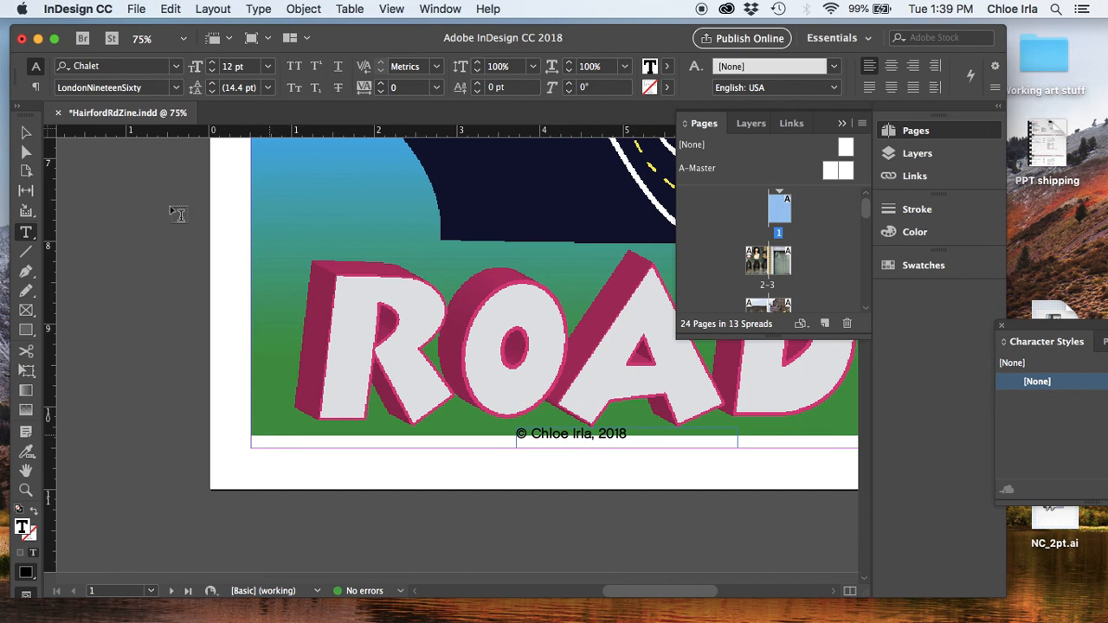
{"action": "left_click", "coordinate": [27, 133]}
{"action": "left_click_drag", "start_coordinate": [583, 435], "coordinate": [785, 436]}
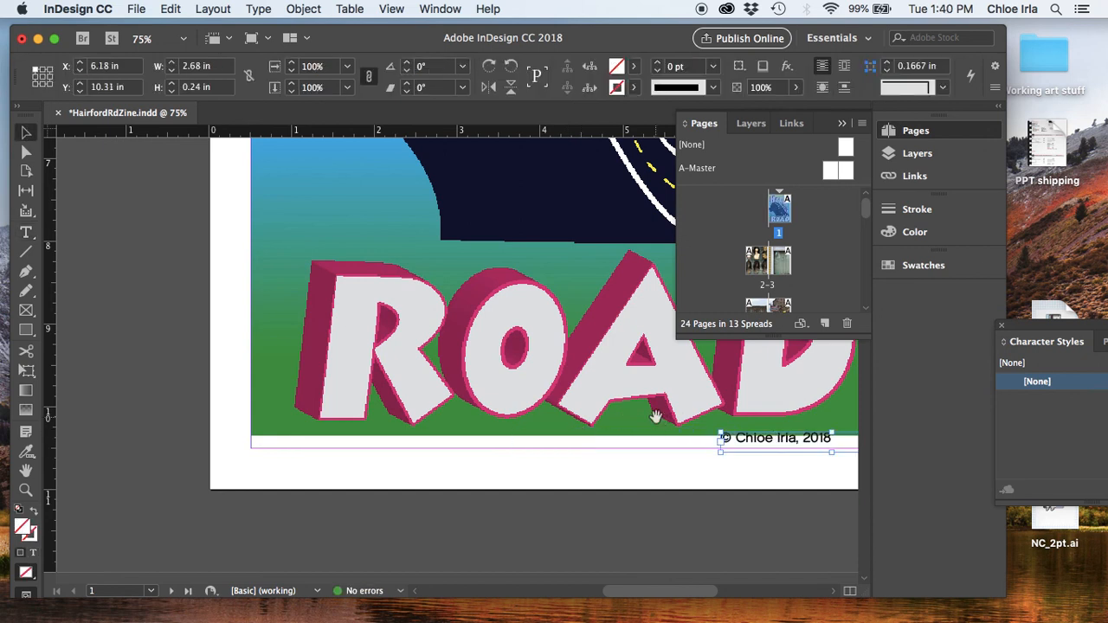
{"action": "left_click_drag", "start_coordinate": [655, 416], "coordinate": [440, 423]}
{"action": "mouse_move", "coordinate": [595, 446]}
{"action": "left_mouse_down"}
{"action": "mouse_move", "coordinate": [647, 448]}
{"action": "mouse_move", "coordinate": [611, 446]}
{"action": "left_mouse_up"}
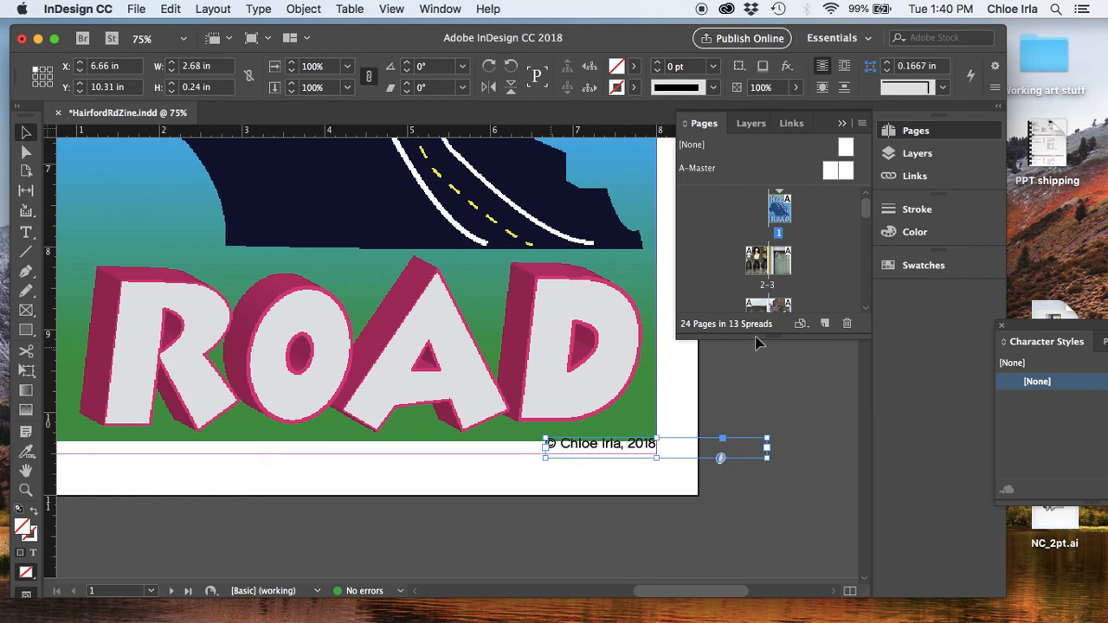
- Fit the copyright frame to its text and move it down into the white strip below the artwork, against the right margin
{"action": "left_click", "coordinate": [256, 8]}
{"action": "mouse_move", "coordinate": [294, 7]}
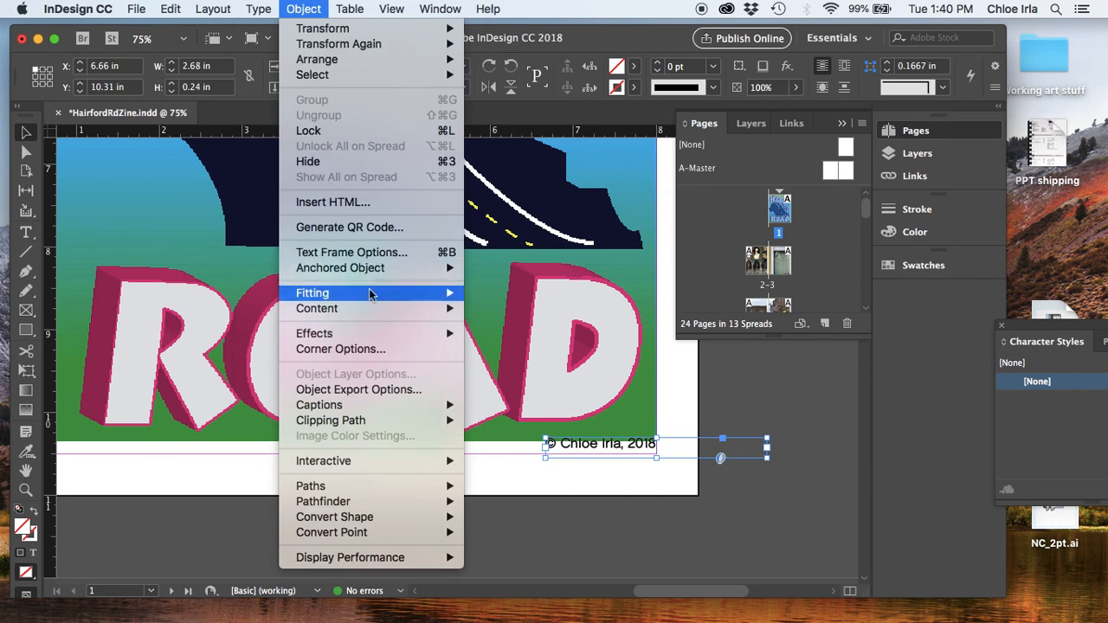
{"action": "mouse_move", "coordinate": [369, 295]}
{"action": "left_click", "coordinate": [541, 330]}
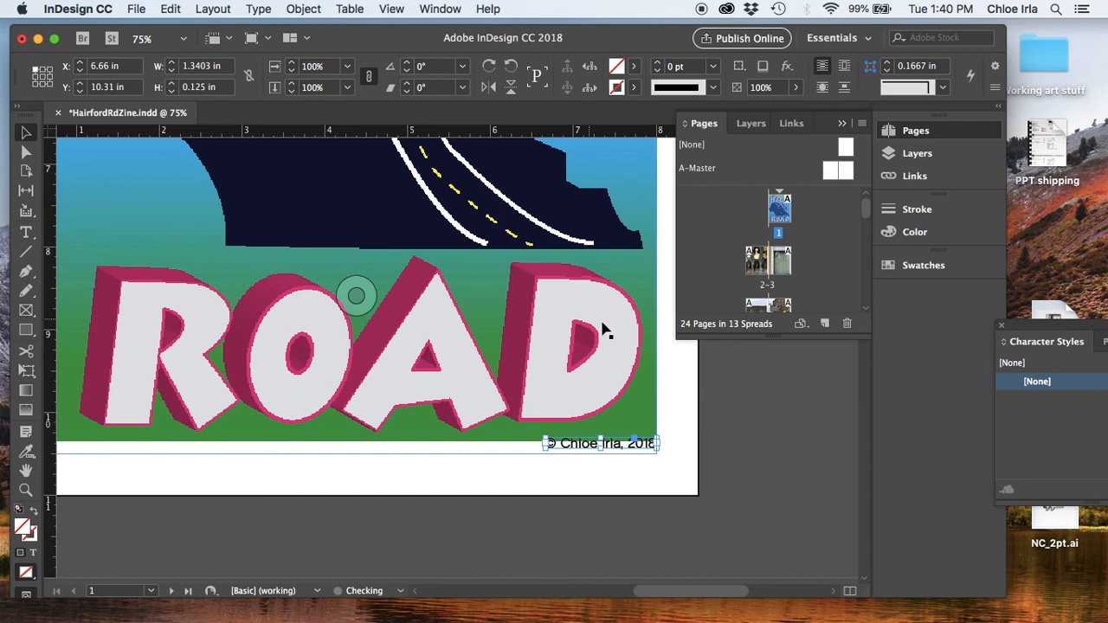
{"action": "left_click_drag", "start_coordinate": [575, 443], "coordinate": [582, 459]}
{"action": "left_click", "coordinate": [799, 453]}
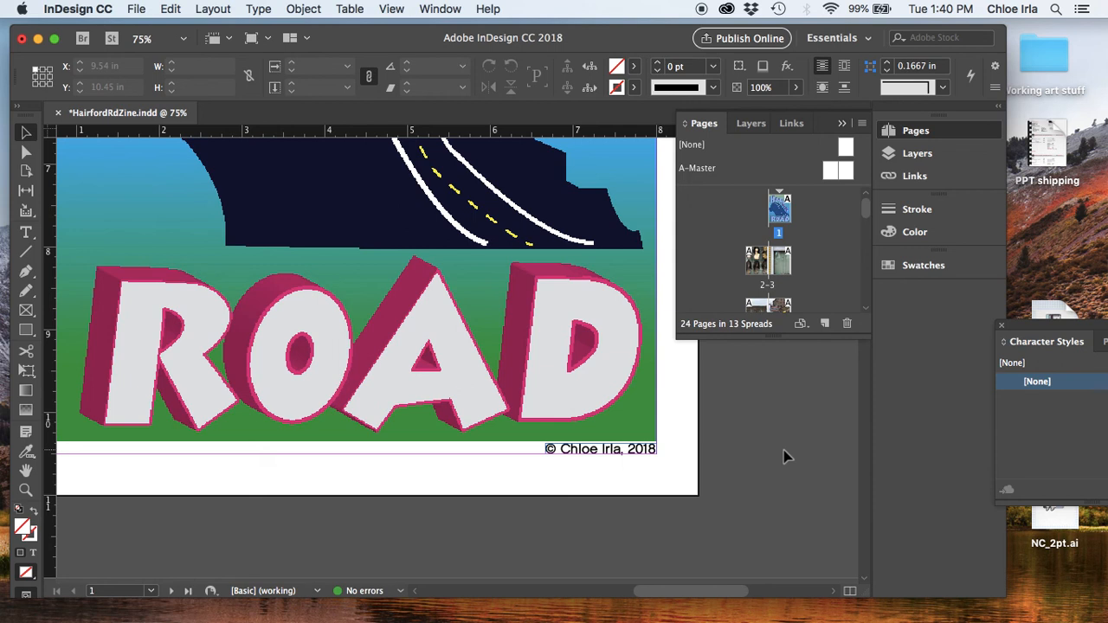
- Examine the whole cover at 50% zoom, from the new copyright line up to the HAIRFORD lettering
{"action": "key", "text": "super+minus"}
{"action": "key", "text": "super+minus"}
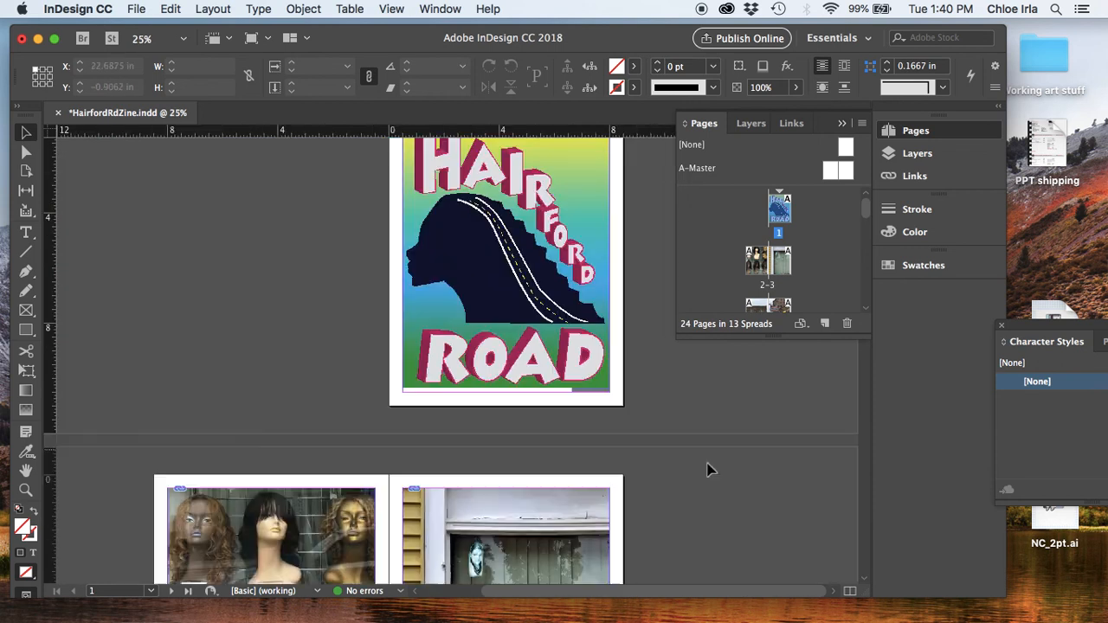
{"action": "key", "text": "super+equal"}
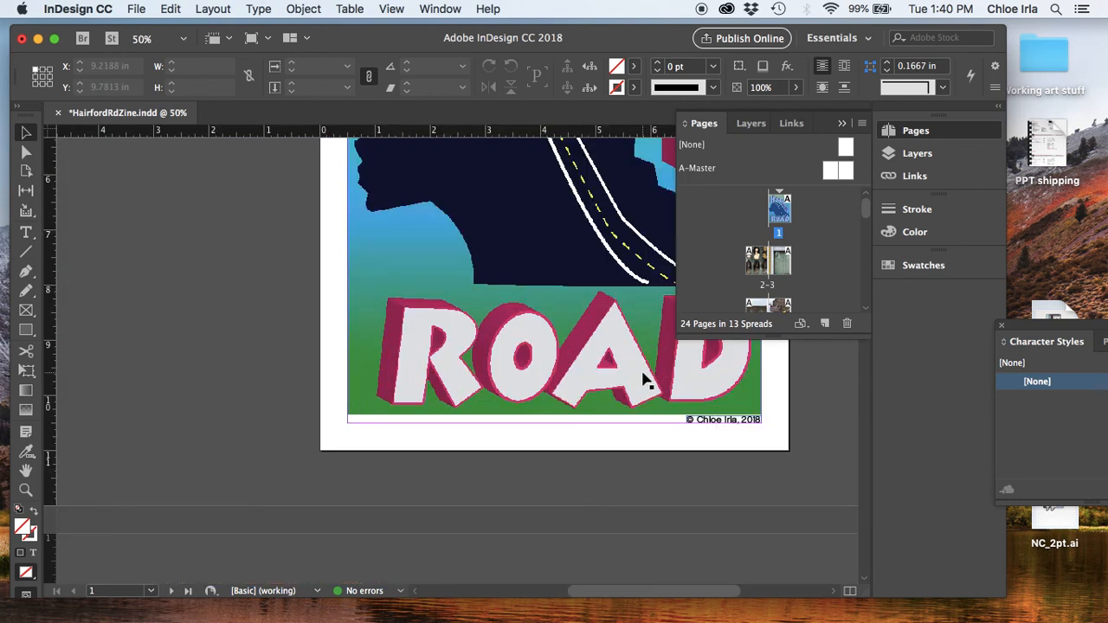
{"action": "scroll", "coordinate": [647, 377], "scroll_direction": "up", "scroll_amount": 3}
{"action": "scroll", "coordinate": [648, 377], "scroll_direction": "down", "scroll_amount": 5}
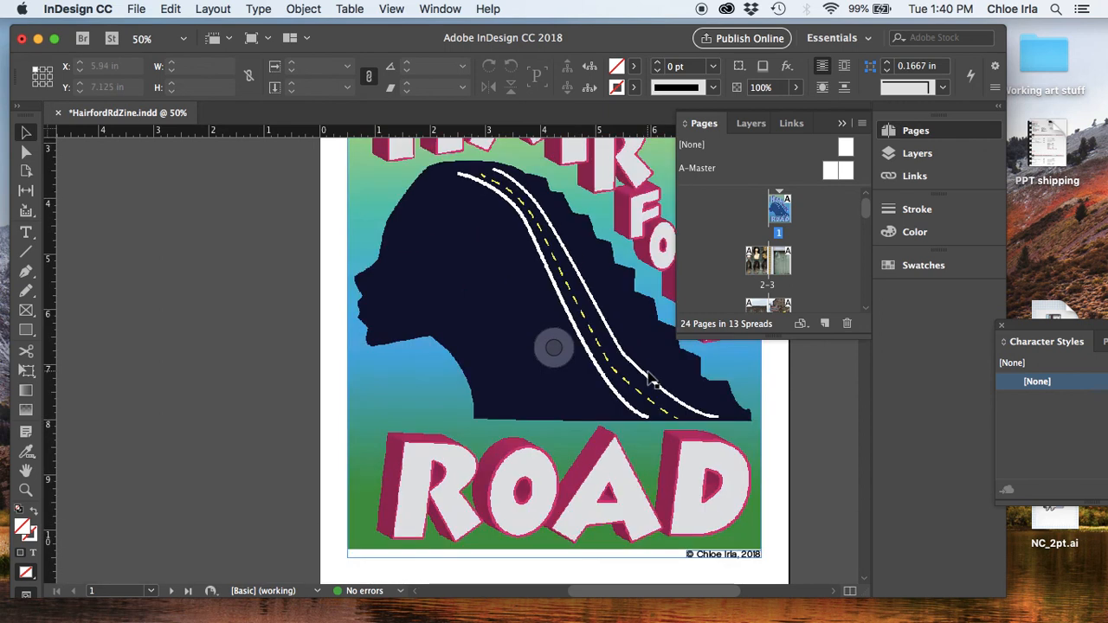
{"action": "scroll", "coordinate": [647, 378], "scroll_direction": "up", "scroll_amount": 8}
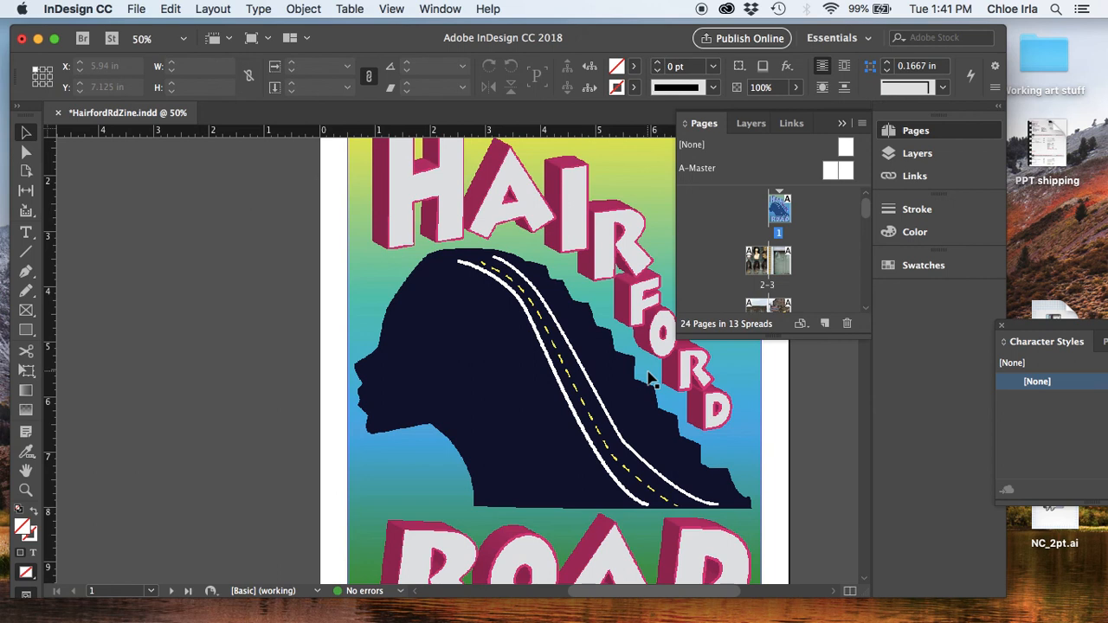
{"action": "scroll", "coordinate": [779, 424], "scroll_direction": "up", "scroll_amount": 2}
{"action": "scroll", "coordinate": [768, 403], "scroll_direction": "down", "scroll_amount": 1}
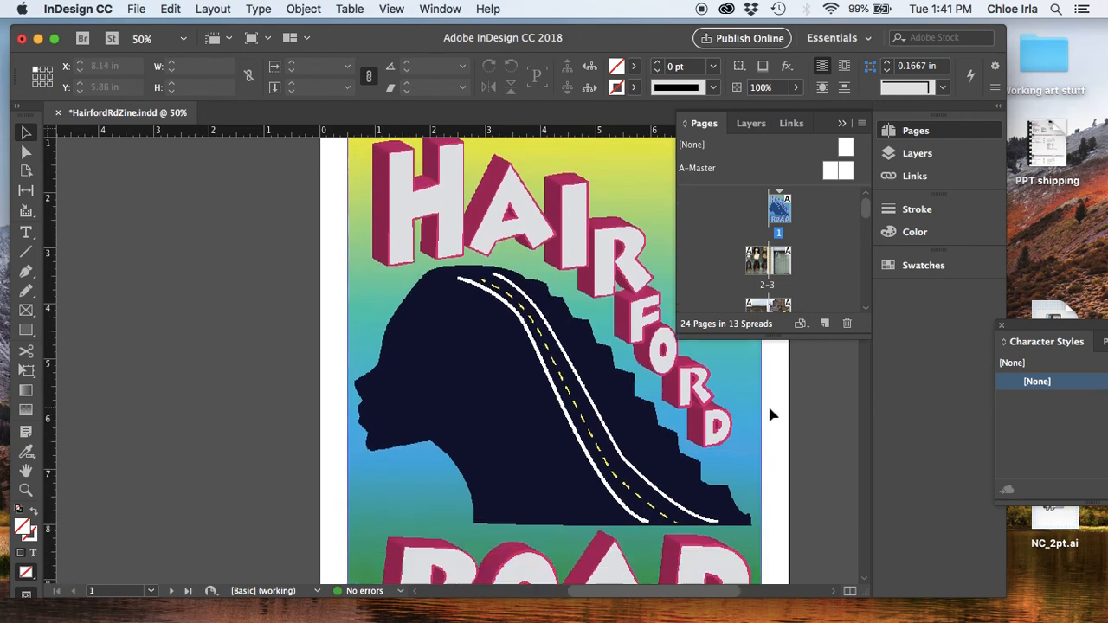
- Look through the photo spreads after the cover and go to page 24, the zine's last page
{"action": "scroll", "coordinate": [768, 403], "scroll_direction": "down", "scroll_amount": 15}
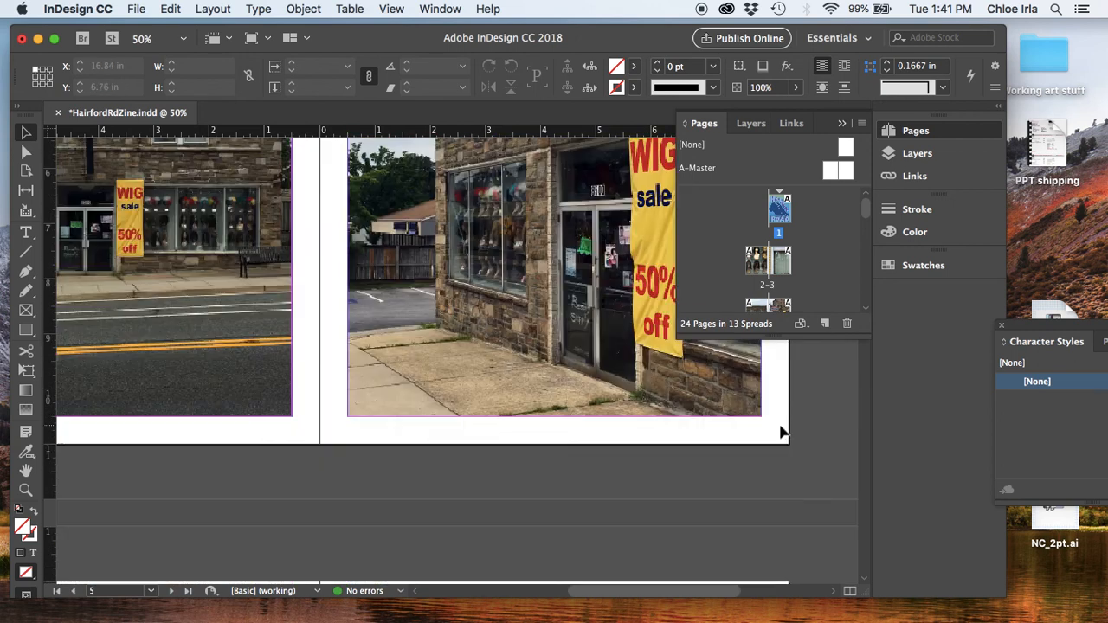
{"action": "scroll", "coordinate": [781, 433], "scroll_direction": "down", "scroll_amount": 5}
{"action": "left_click", "coordinate": [865, 253]}
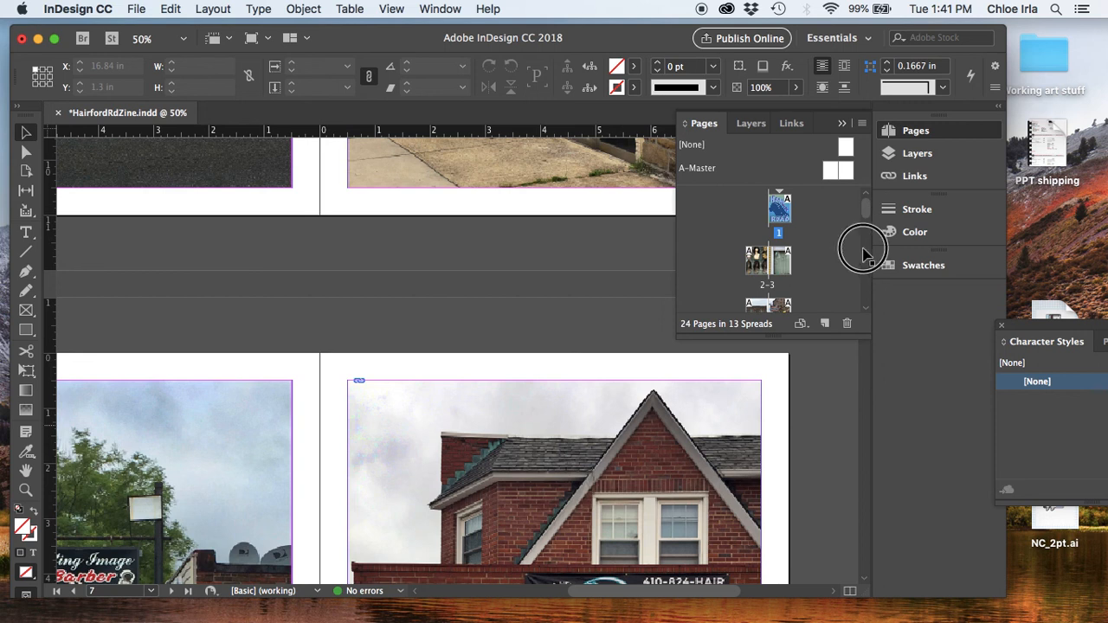
{"action": "left_click", "coordinate": [864, 304]}
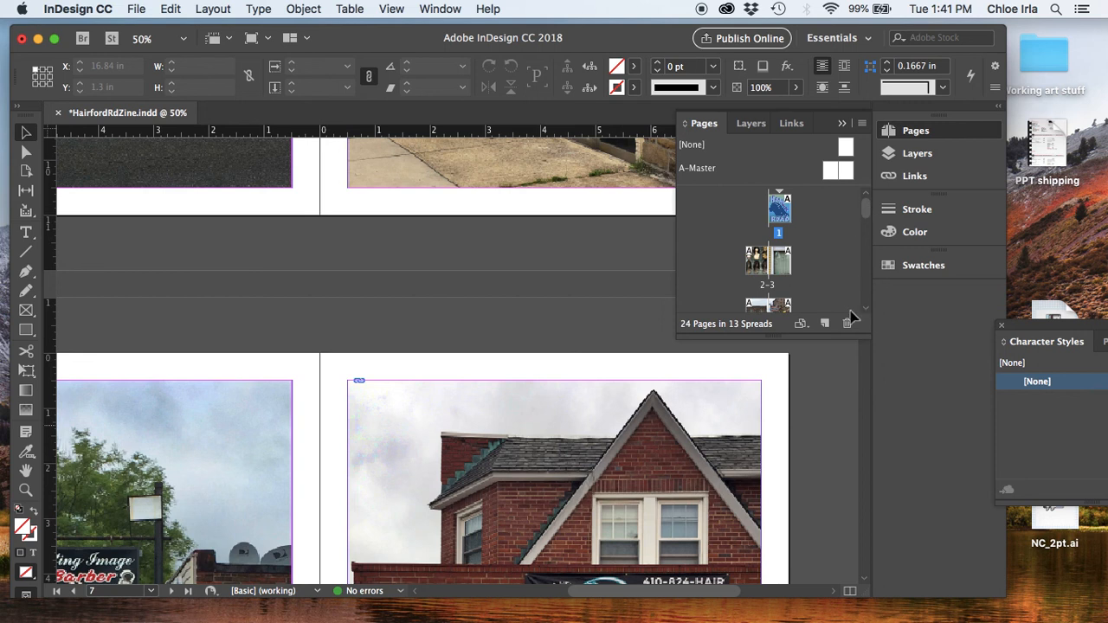
{"action": "scroll", "coordinate": [847, 312], "scroll_direction": "down", "scroll_amount": 10}
{"action": "left_click", "coordinate": [760, 275]}
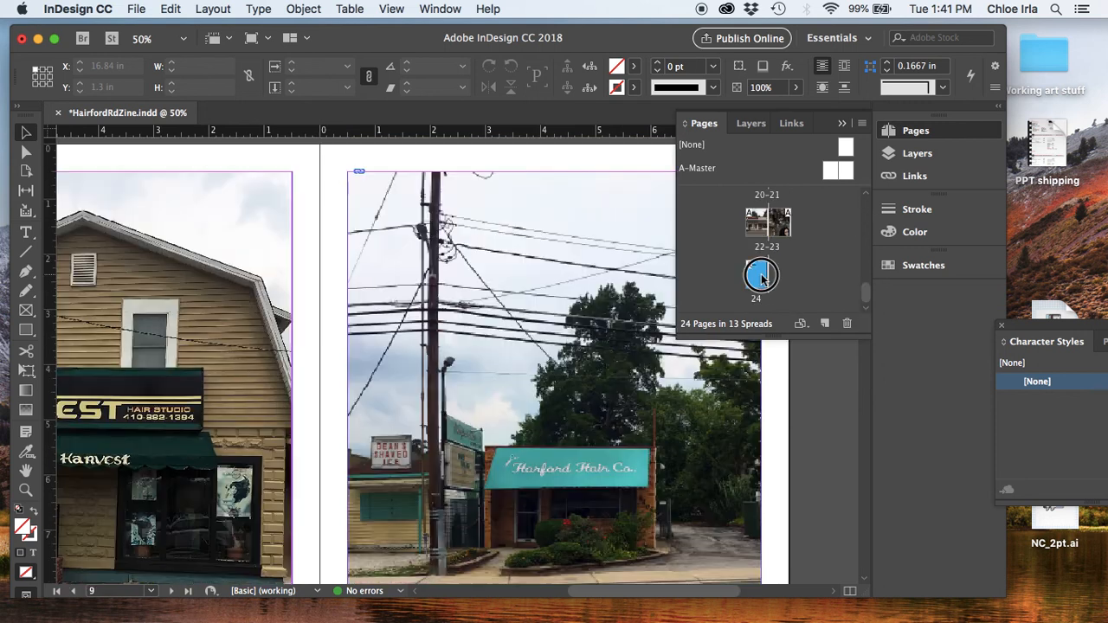
{"action": "double_click", "coordinate": [761, 275]}
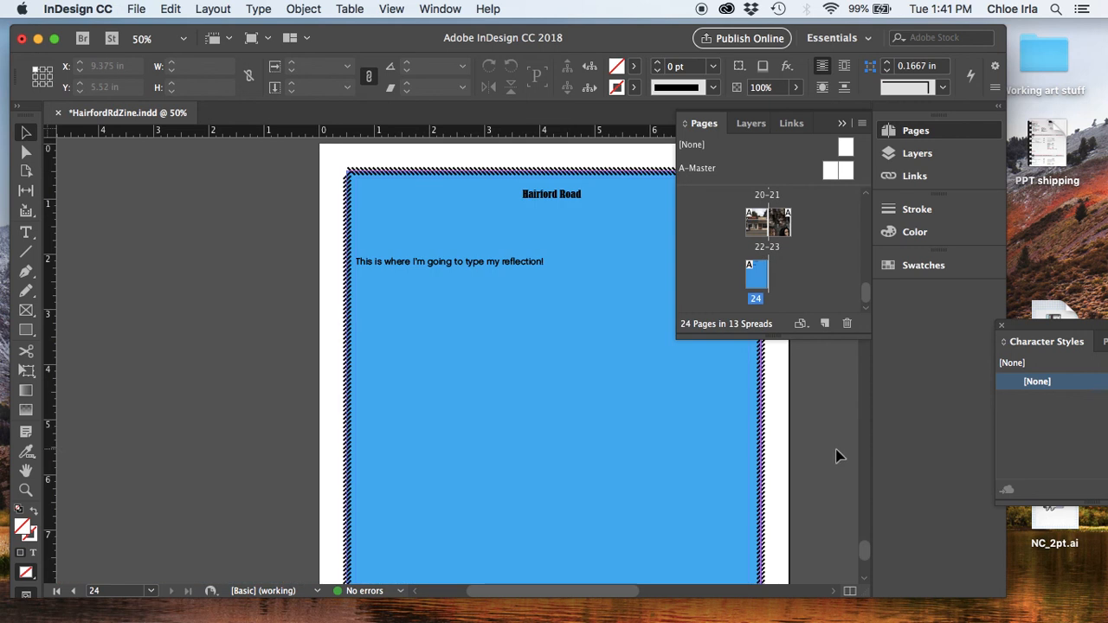